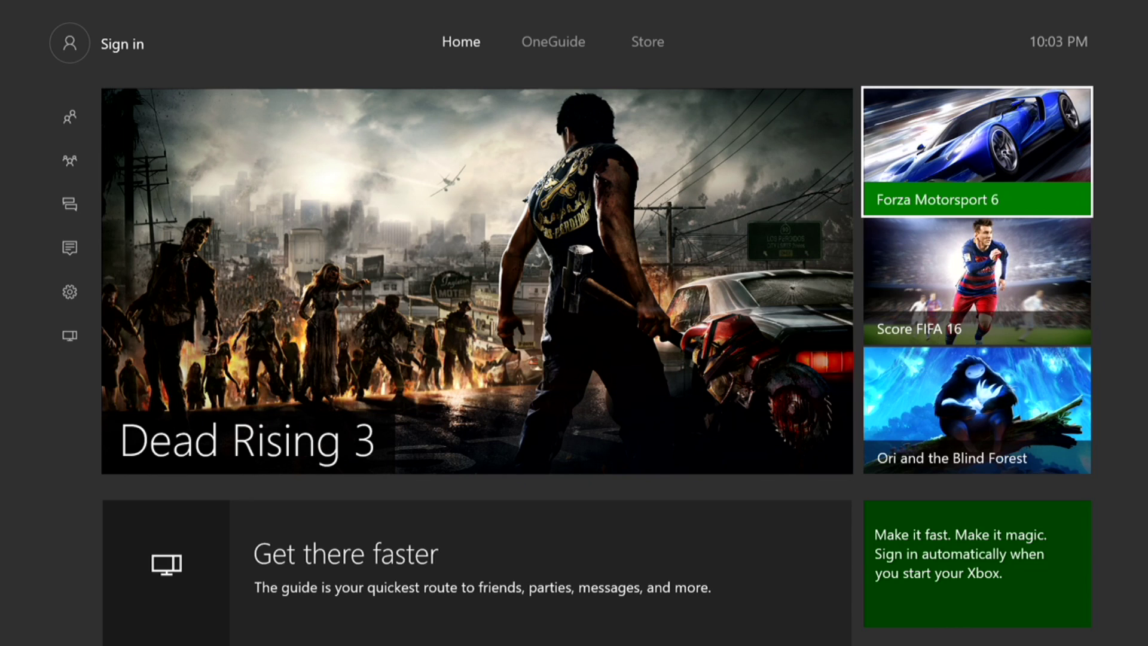
Step: Sign in with the console profile from the guide's Sign in tile
key(Left)
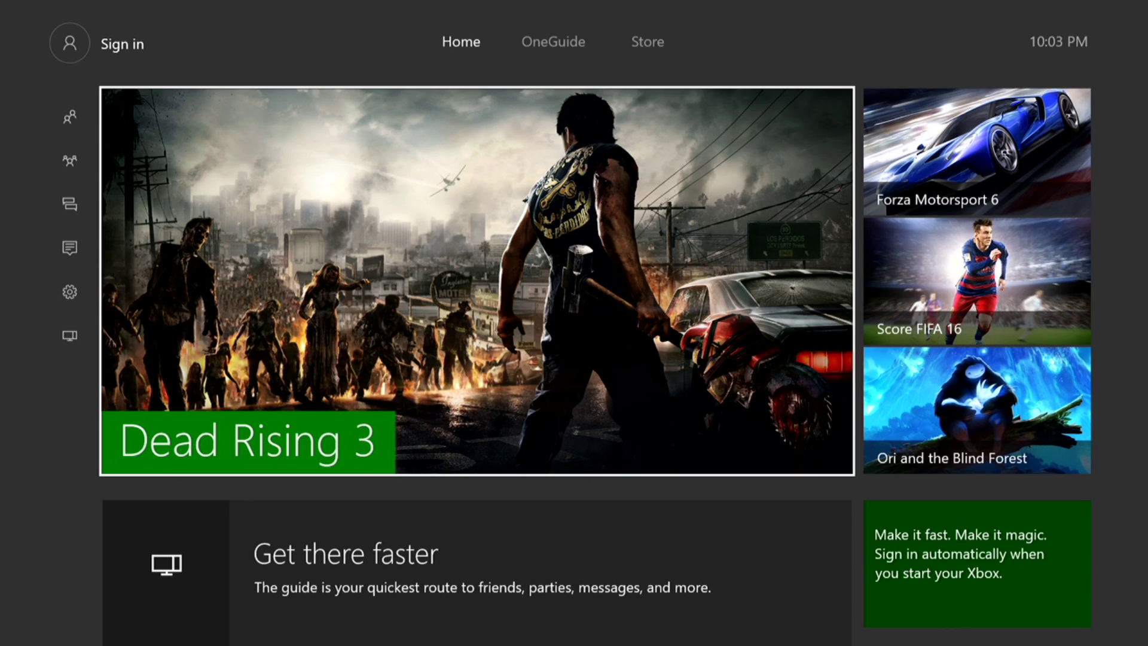
key(Left)
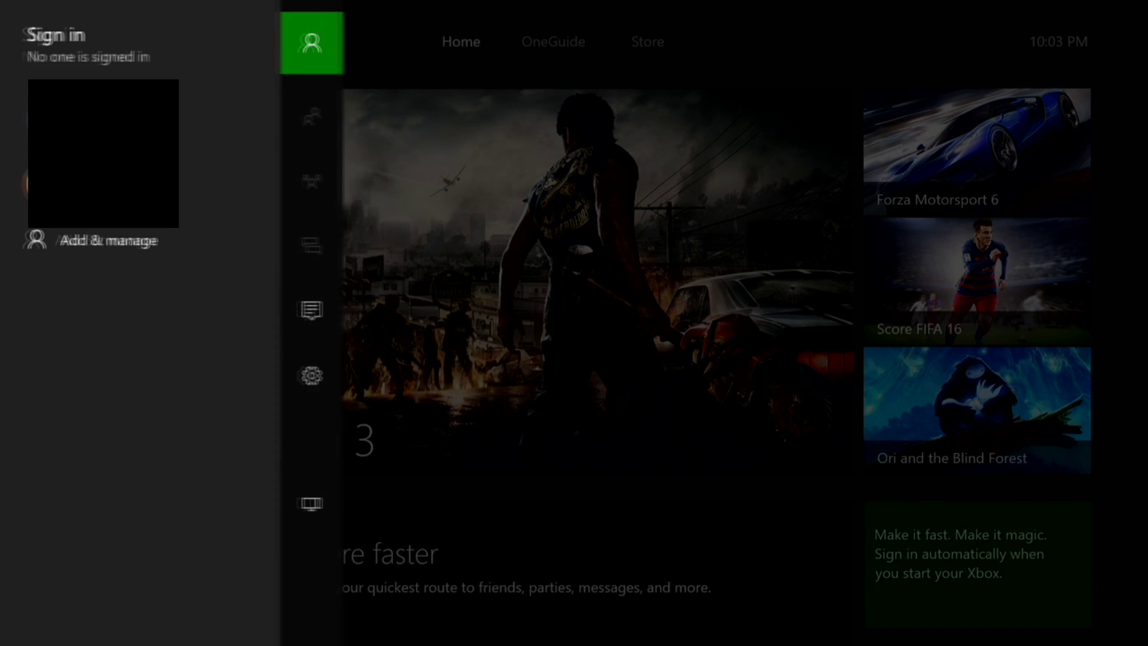
key(Left)
key(Return)
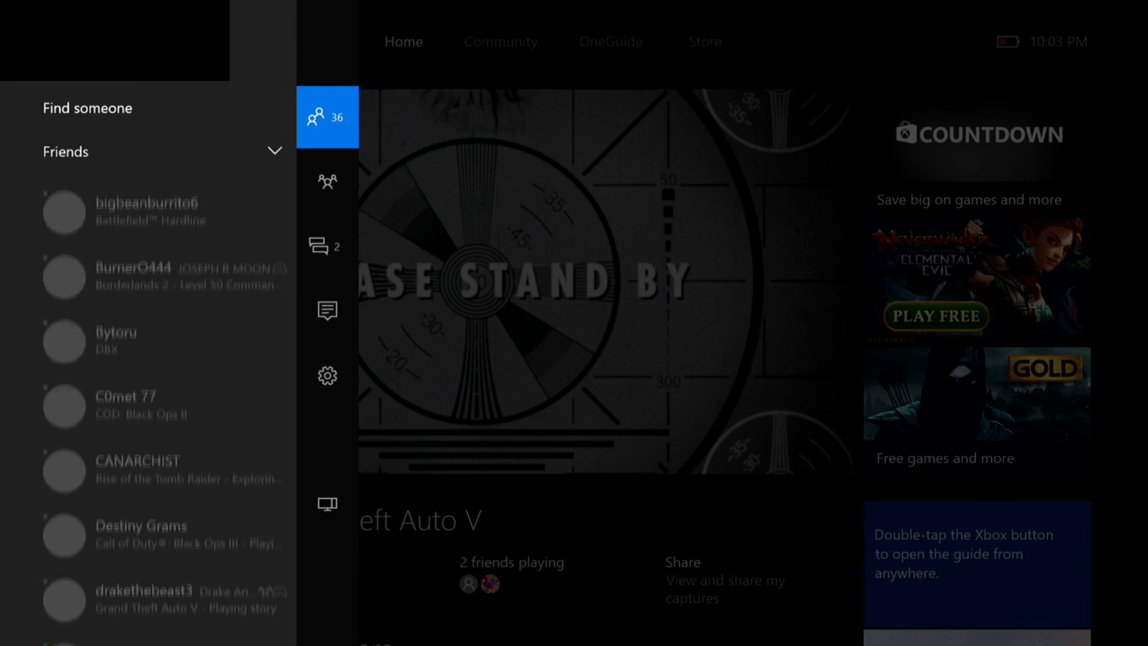
Step: Go to System > Console info & updates and unlock the hidden Developer settings page
key(Down)
key(Down)
key(Down)
key(Down)
key(Down)
key(Up)
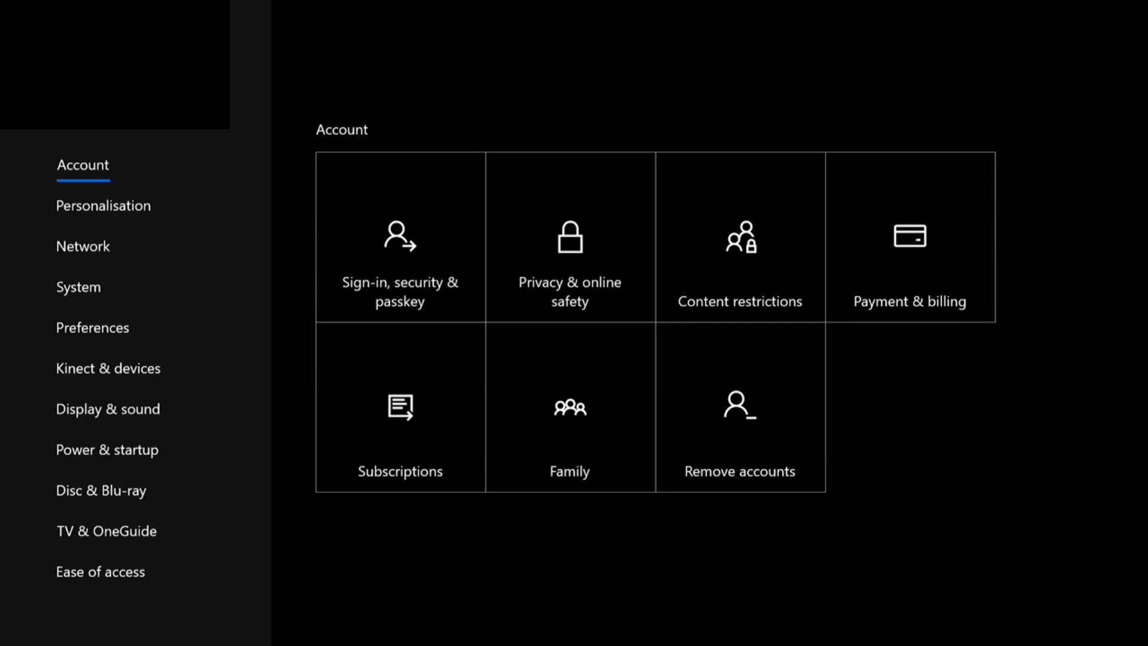
key(Down)
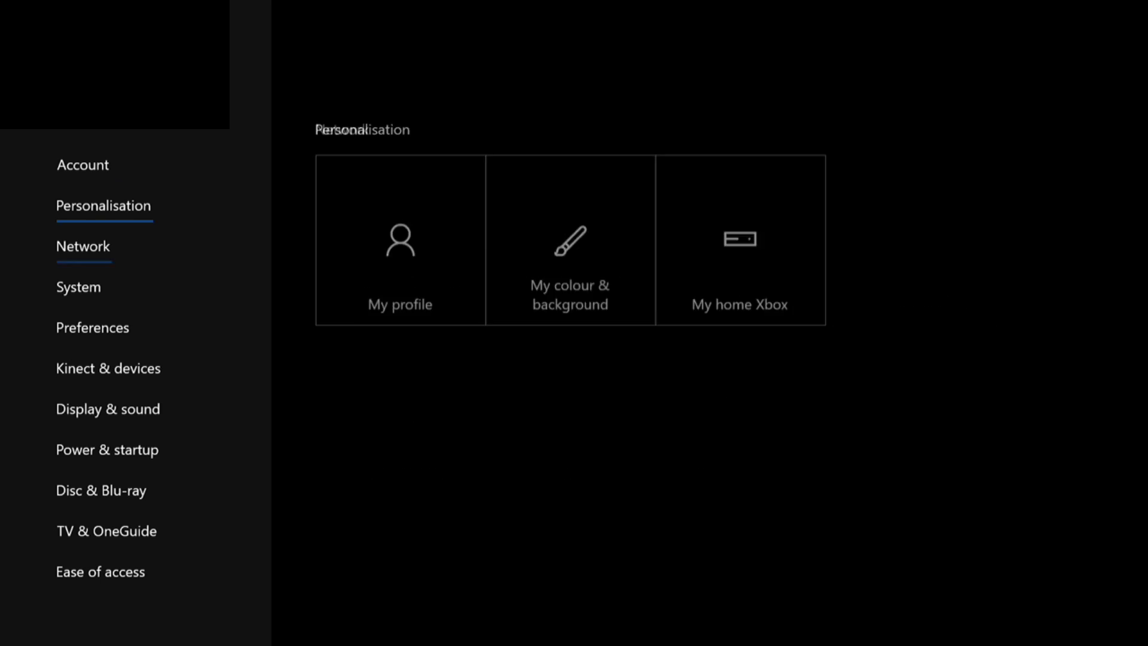
key(Down)
key(Down)
key(Right)
key(Return)
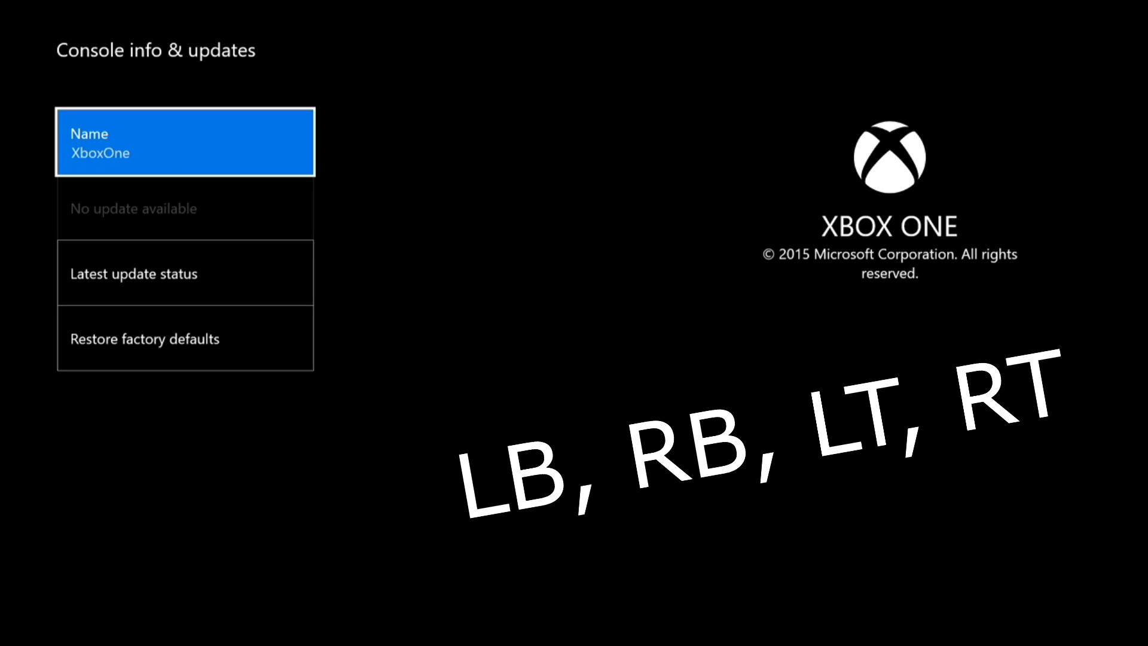
key(Up)
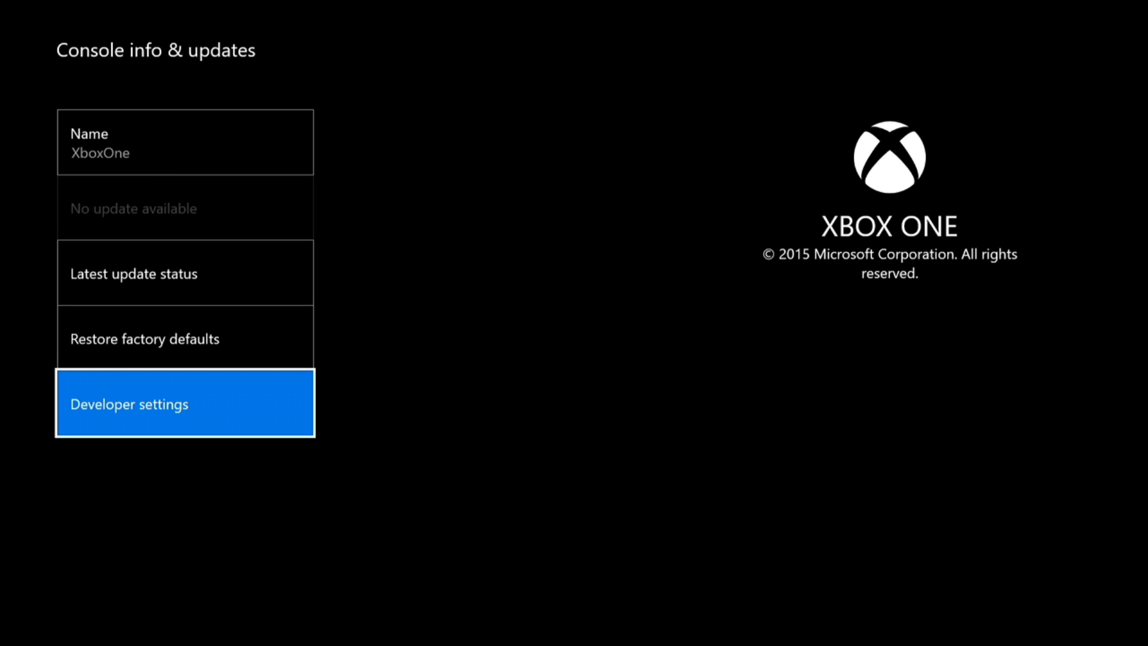
key(Return)
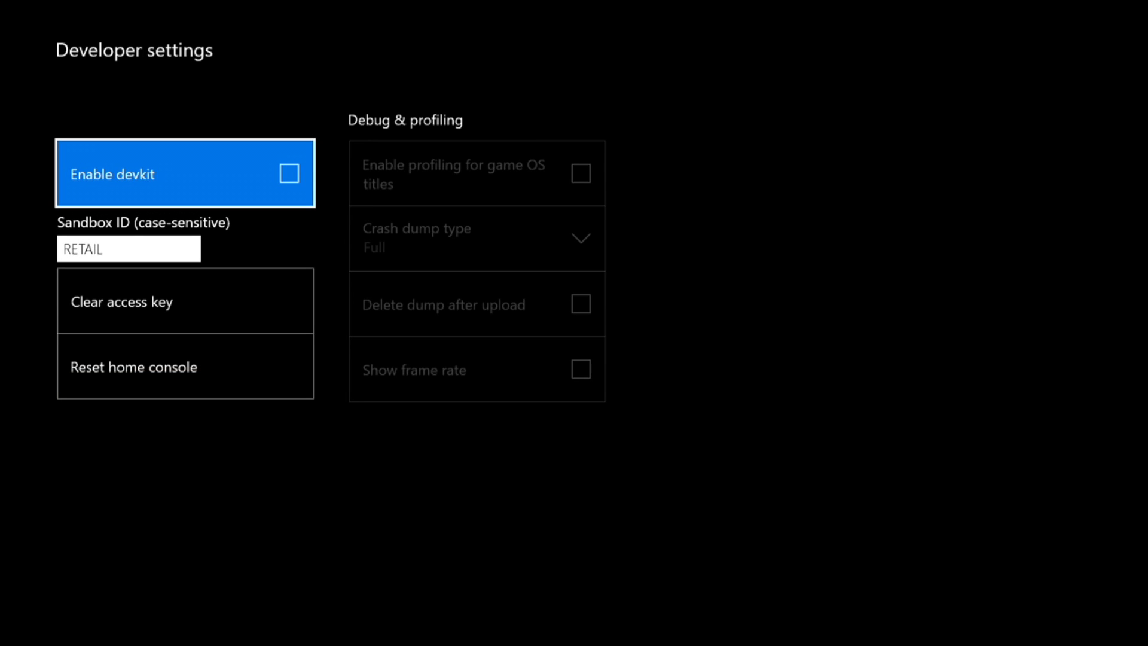
Step: Select the Sandbox ID field and clear the RETAIL text
key(Down)
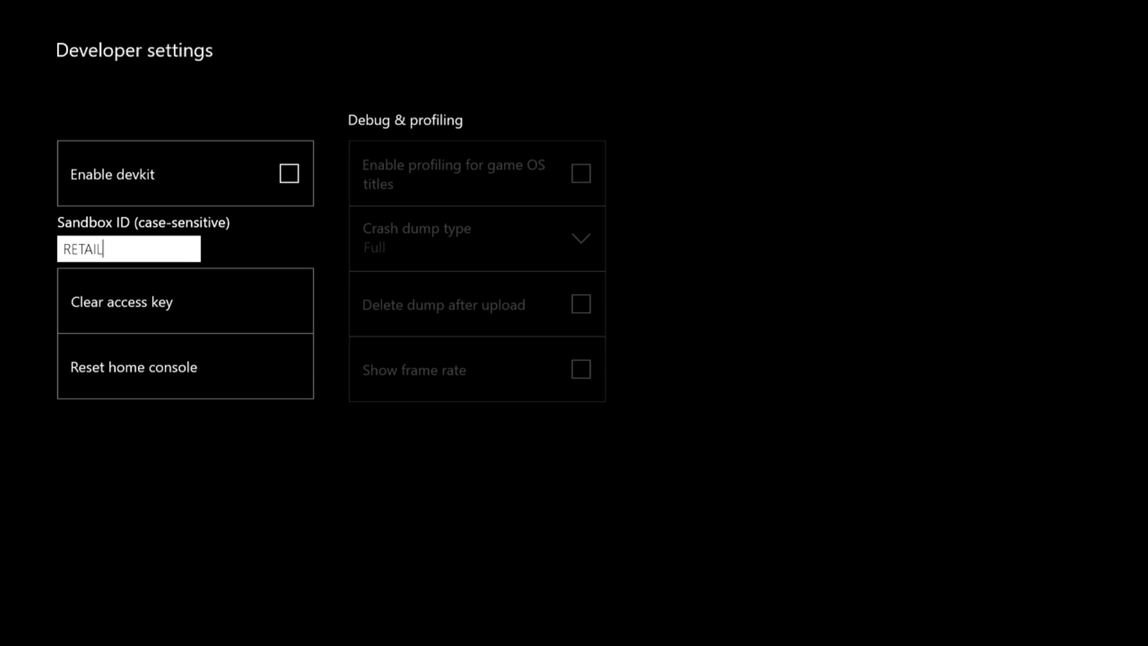
key(Return)
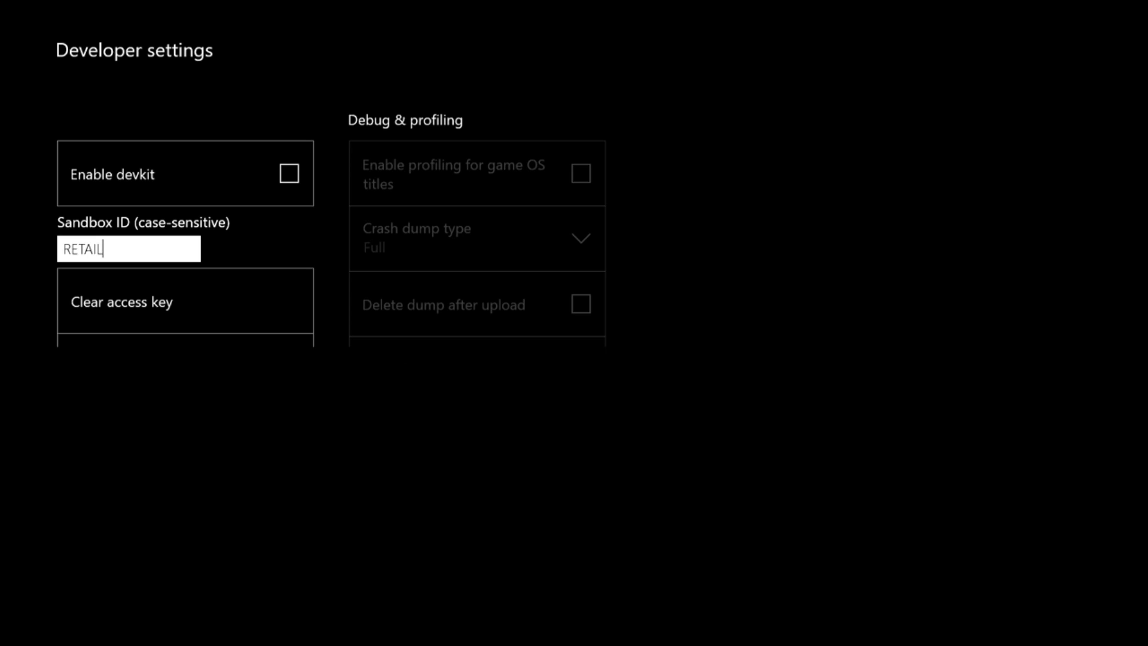
key(BackSpace)
key(BackSpace)
key(BackSpace)
key(BackSpace)
key(BackSpace)
key(BackSpace)
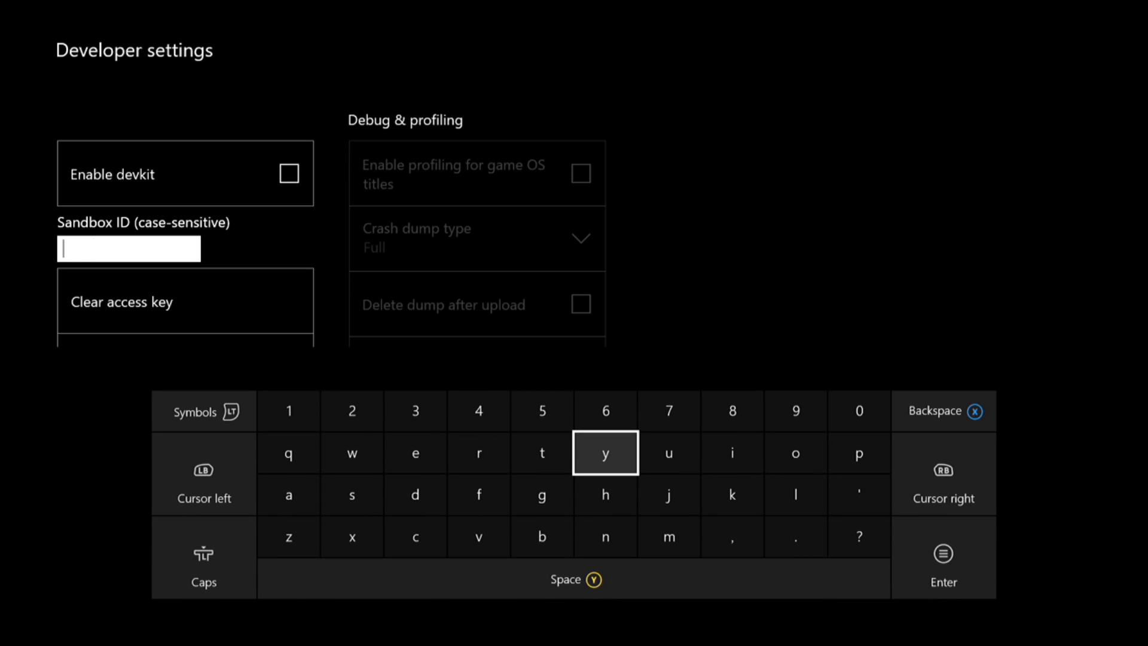
key(Caps_Lock)
Step: Type XDKS in capital letters on the on-screen keyboard
key(Down)
key(Left)
key(Left)
key(Left)
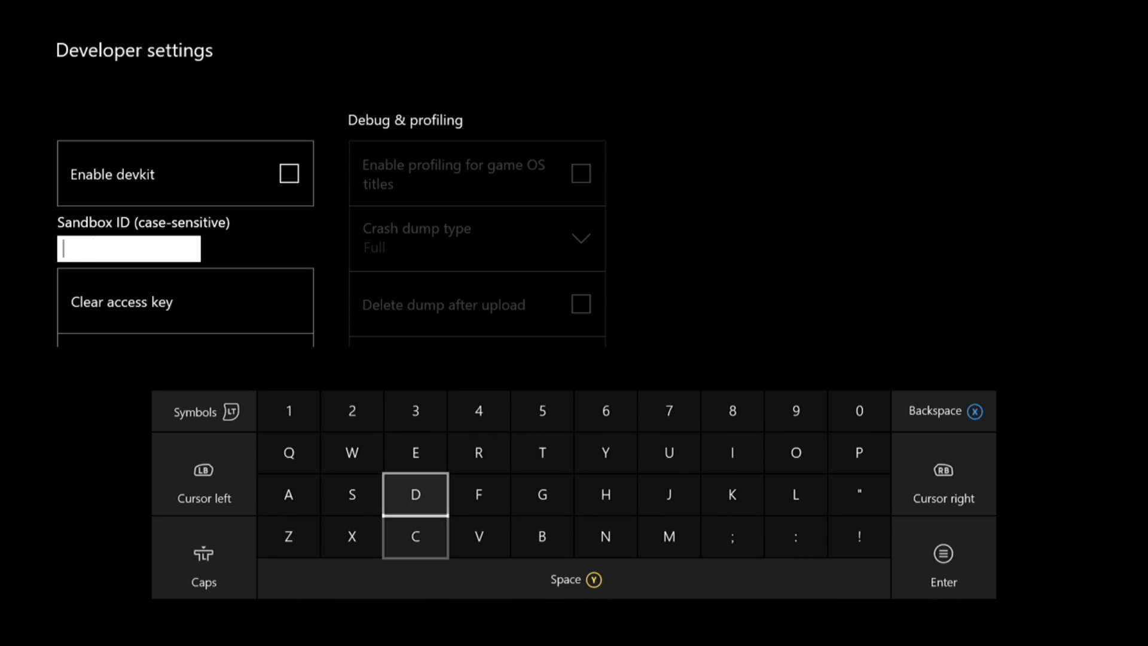
key(Down)
key(Left)
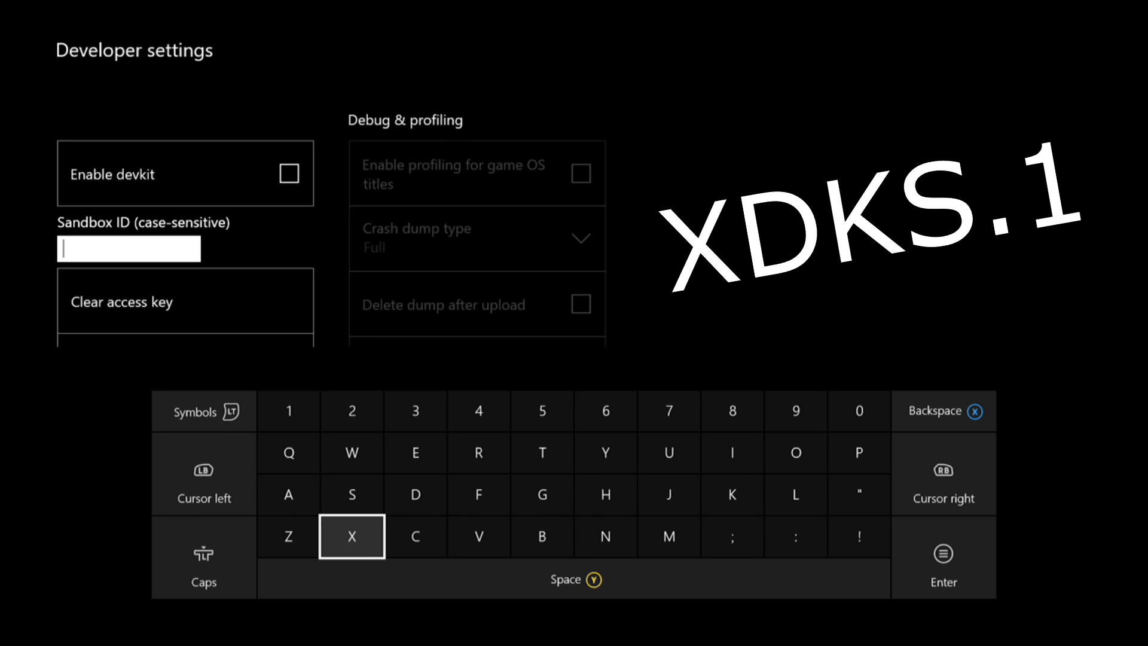
text(X)
key(Right)
key(Up)
text(D)
key(Right)
key(Right)
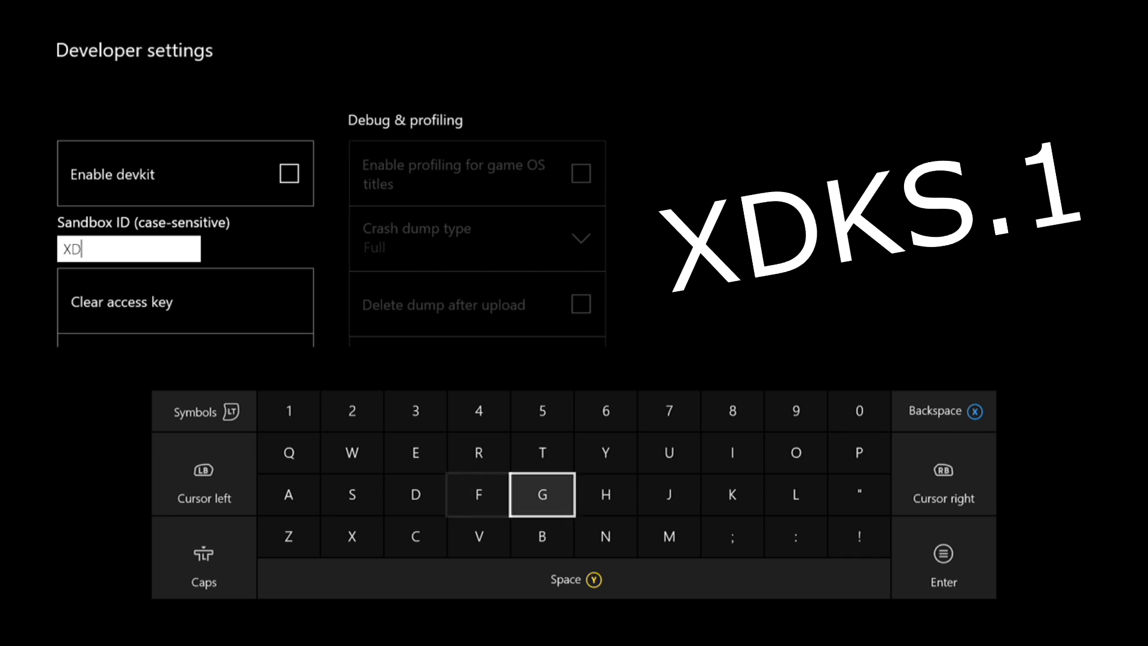
key(Right)
key(Right)
key(Right)
text(K)
key(Left)
key(Left)
key(Left)
key(Left)
key(Left)
key(Left)
text(S)
key(Down)
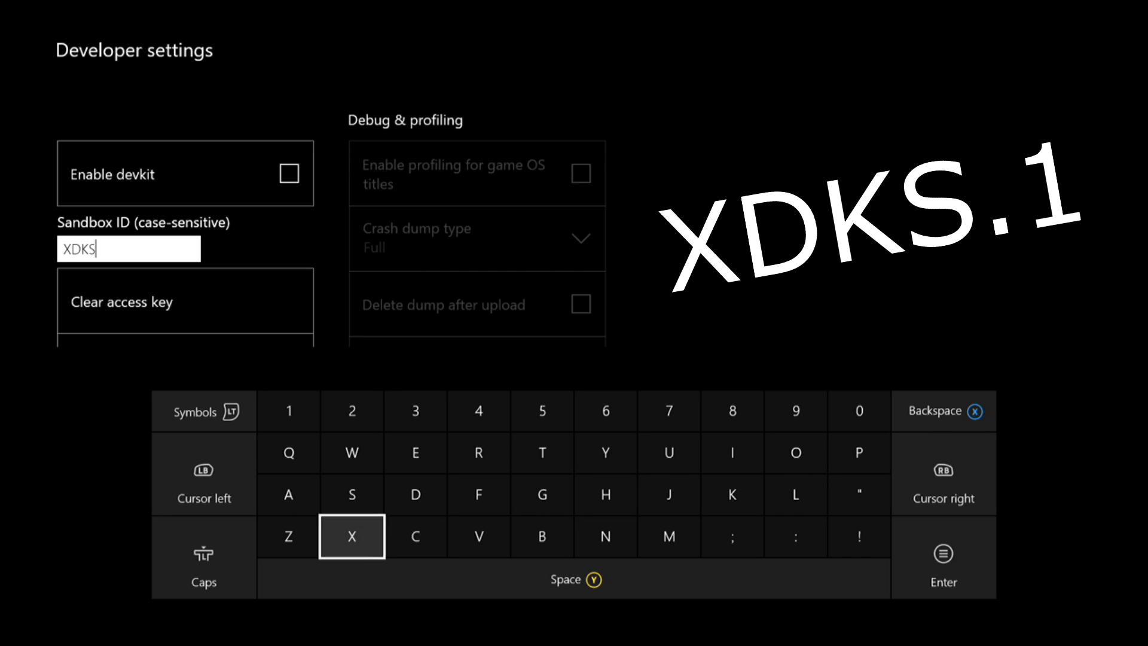
Step: Add the '.1' suffix to complete the XDKS.1 sandbox ID
key(Right)
key(Right)
key(Right)
key(Right)
key(Page_Up)
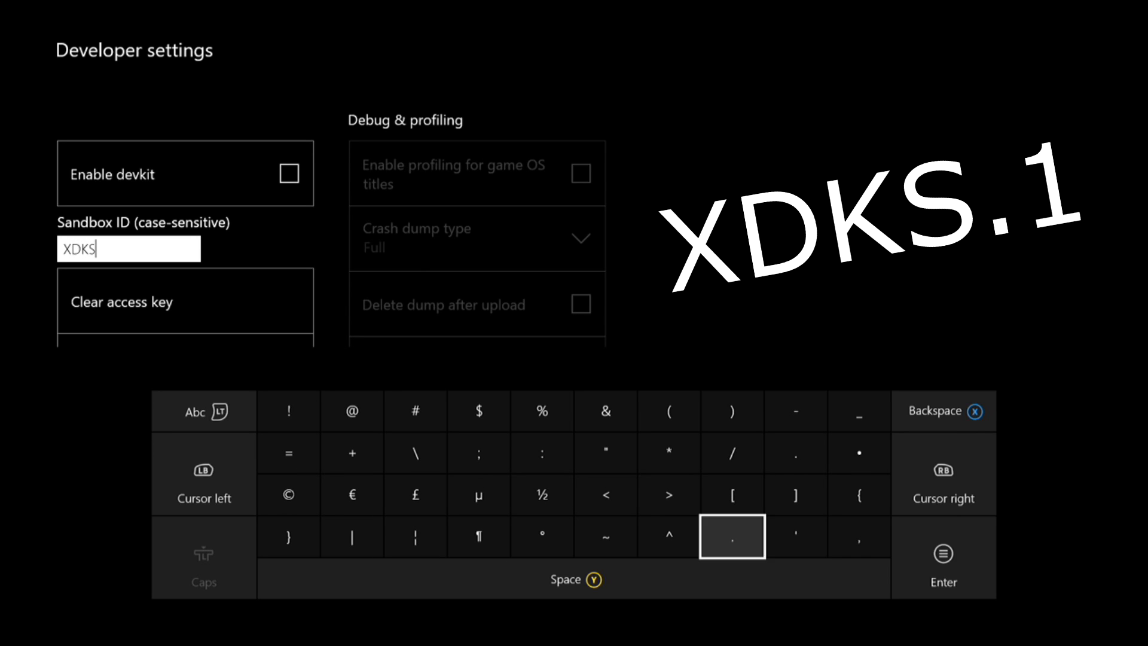
text(.)
key(Left)
key(Left)
key(Page_Up)
key(Left)
key(Left)
key(Left)
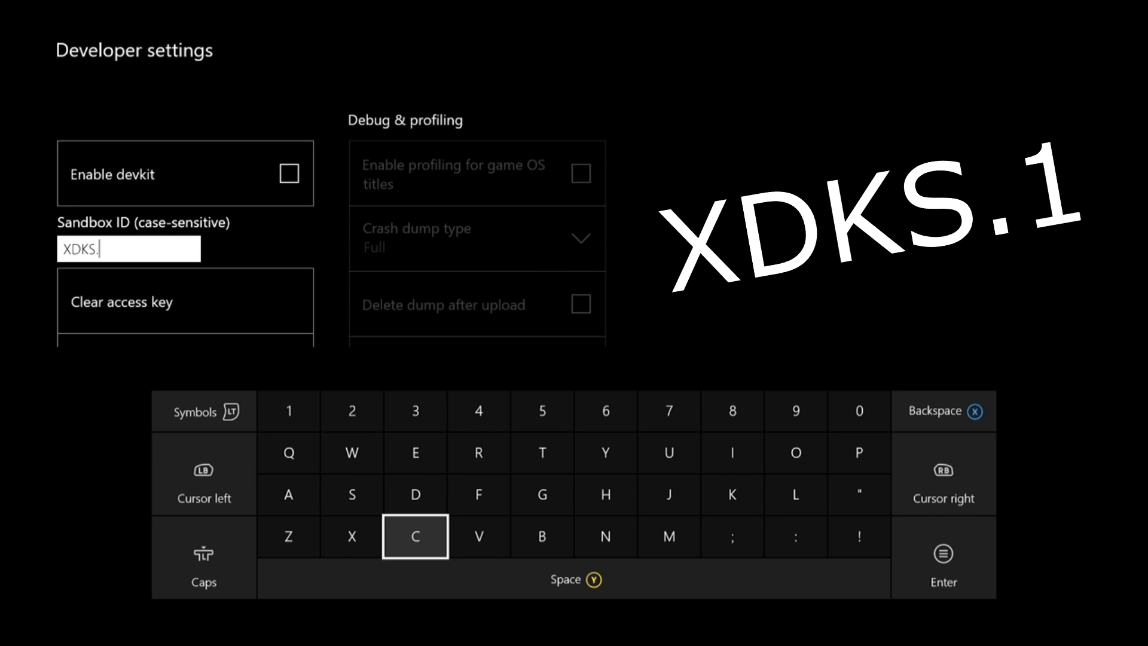
key(Left)
key(Left)
key(Up)
key(Up)
key(Up)
text(1)
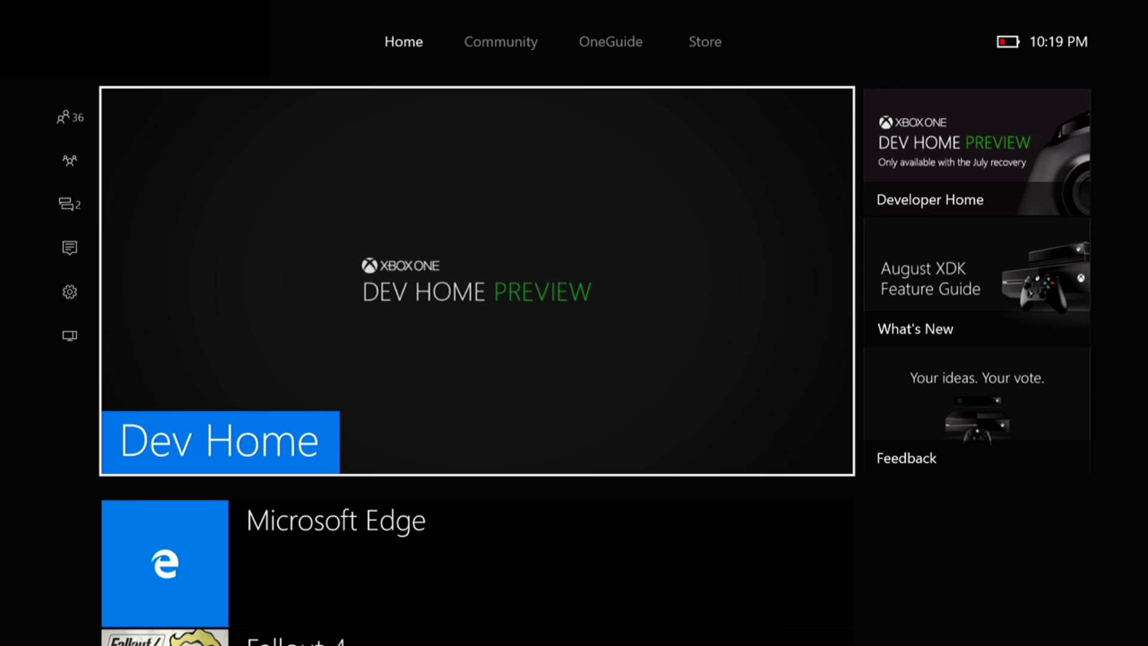
key(Down)
key(Up)
key(Down)
key(Down)
key(Down)
key(Down)
key(Down)
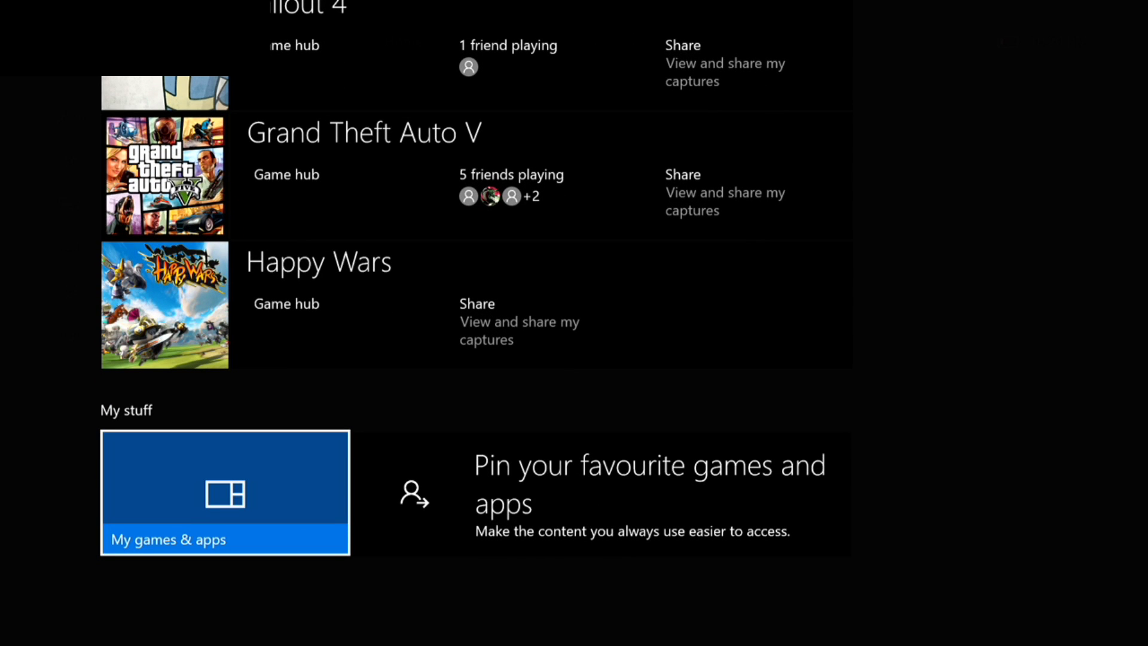
key(Up)
key(Up)
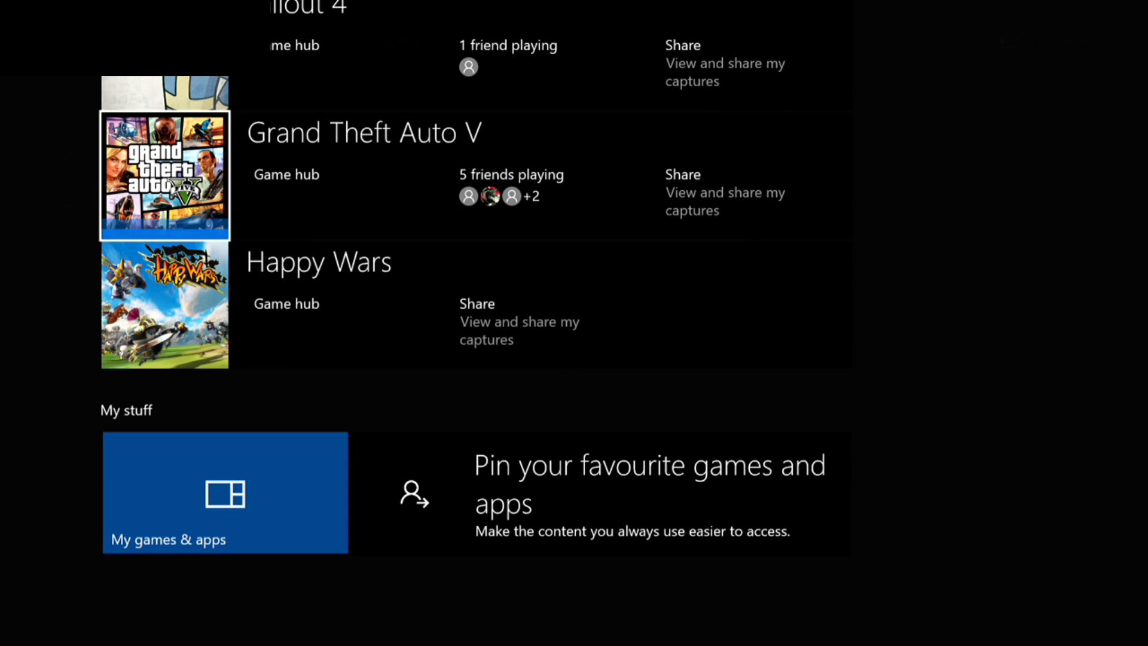
key(Up)
key(Up)
key(Up)
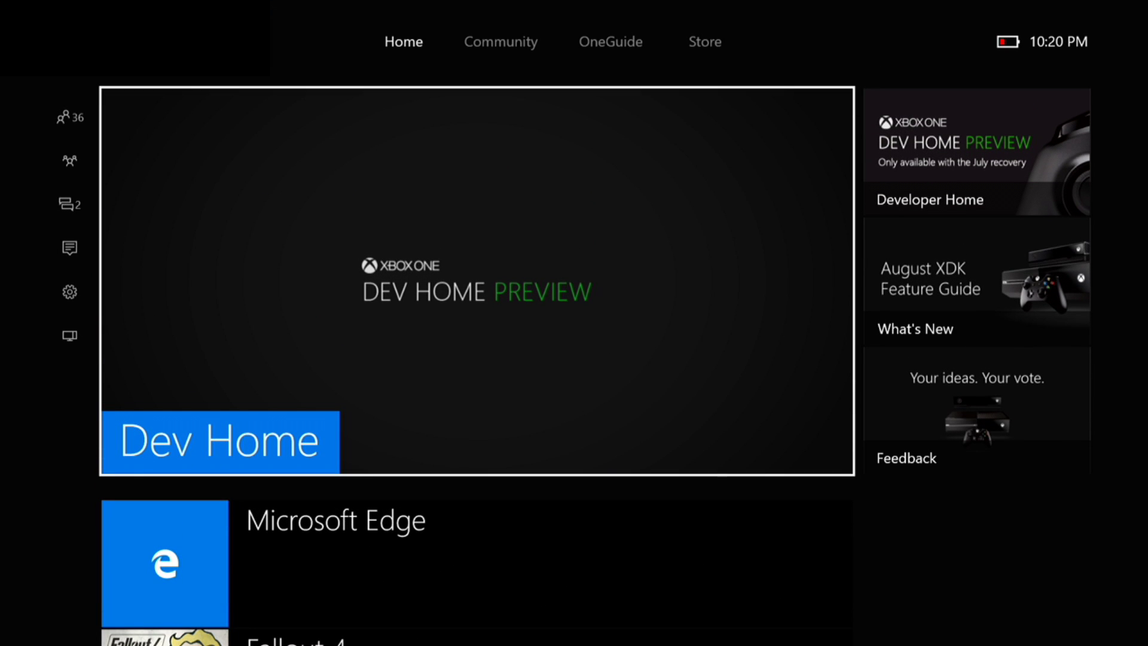
key(Return)
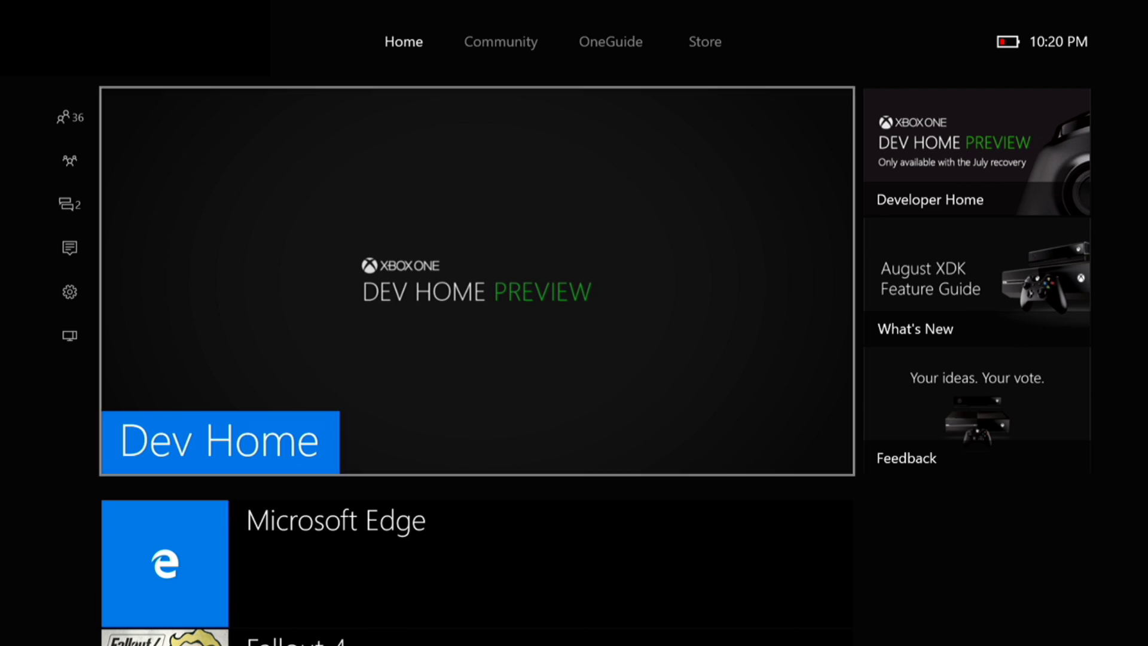
key(super)
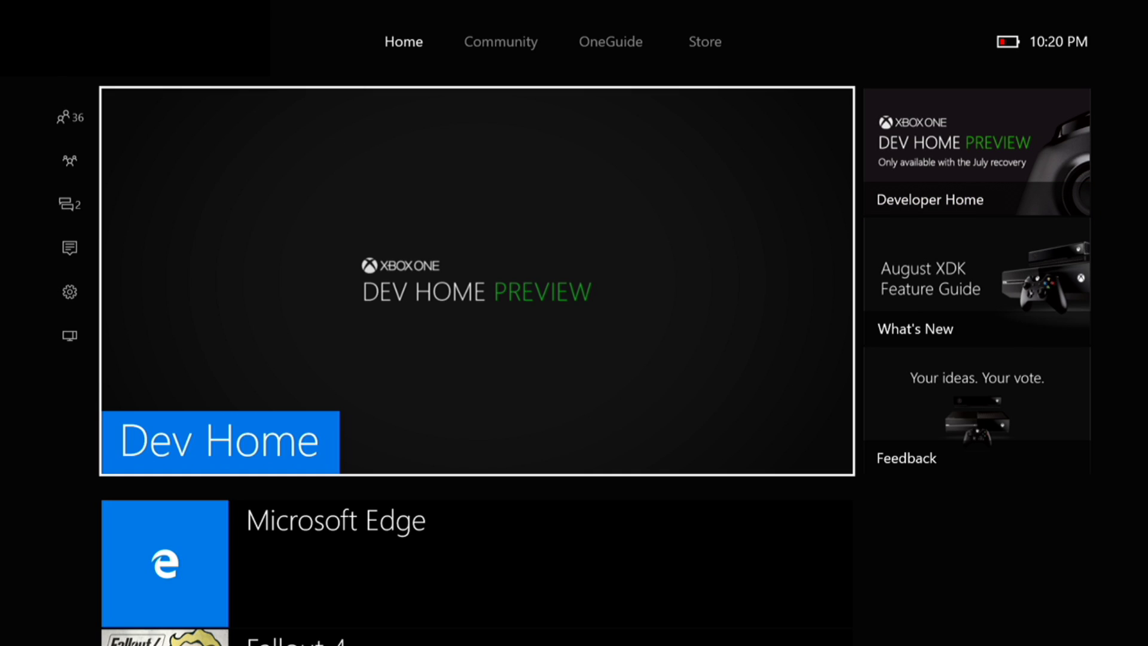
key(Right)
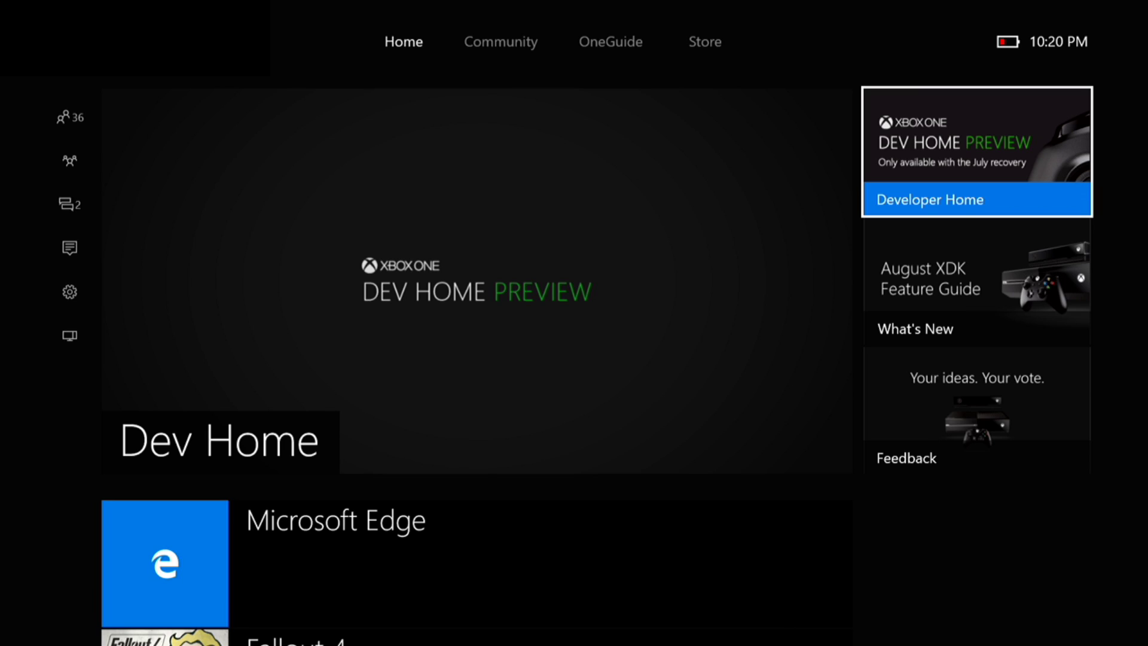
key(Down)
key(Down)
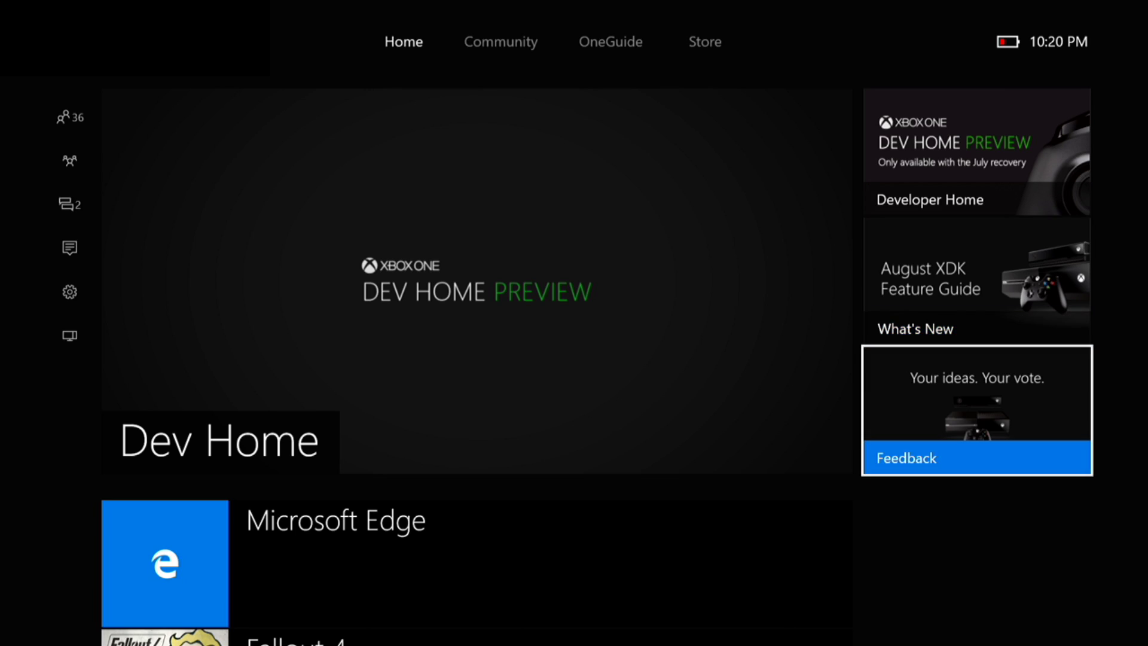
key(Up)
key(Down)
key(Down)
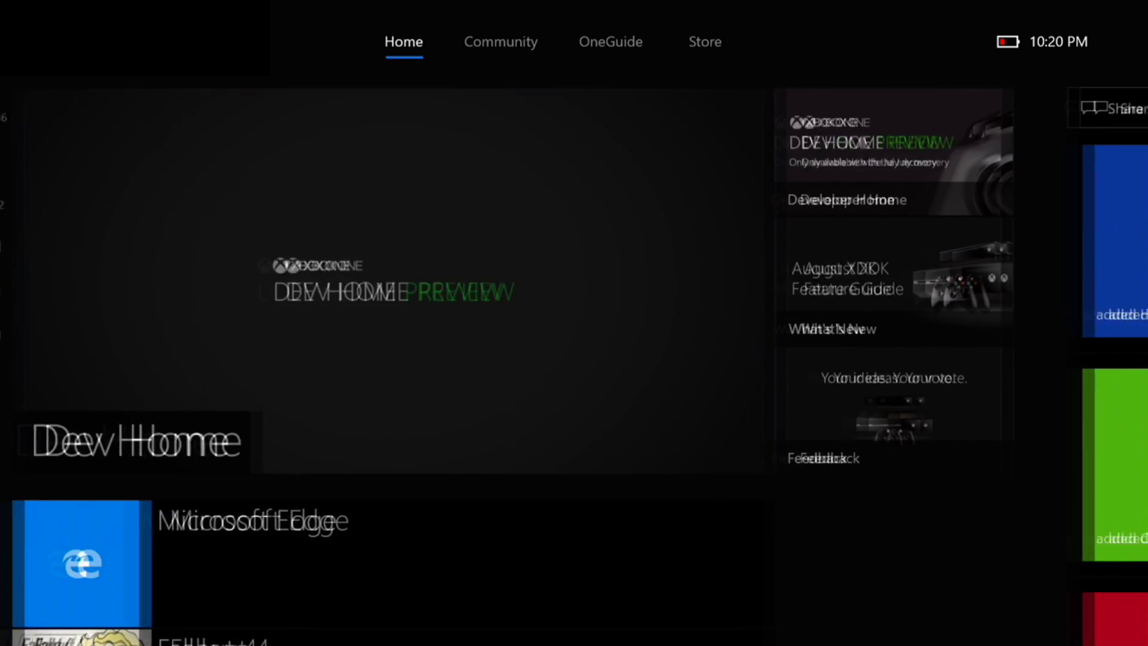
key(Down)
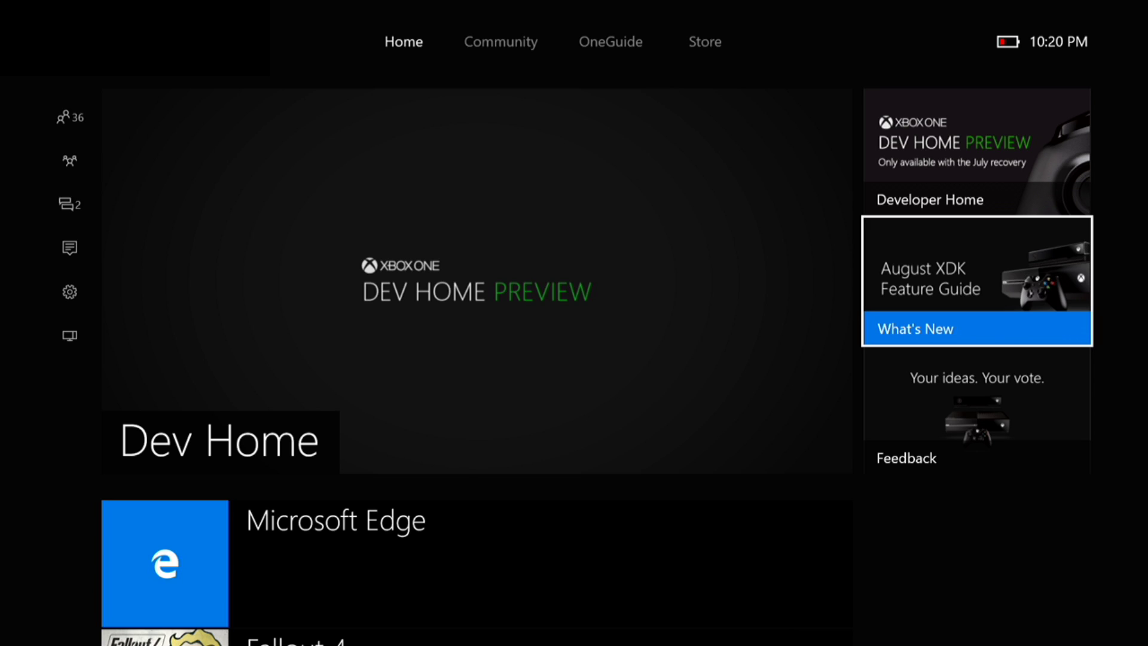
key(Left)
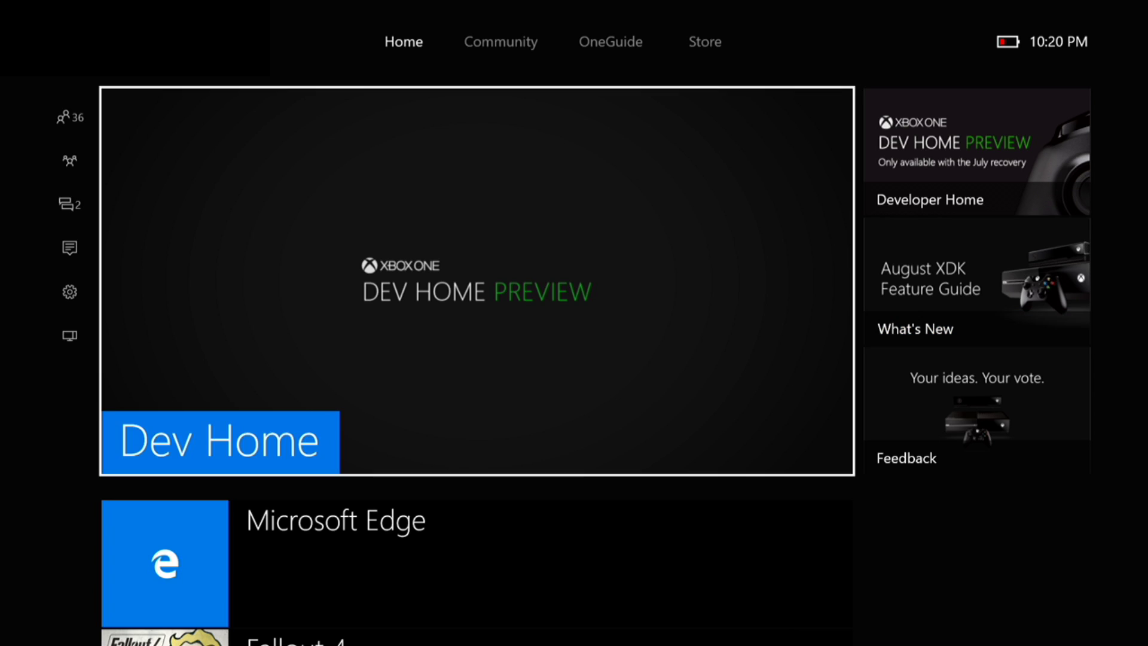
key(Left)
key(Escape)
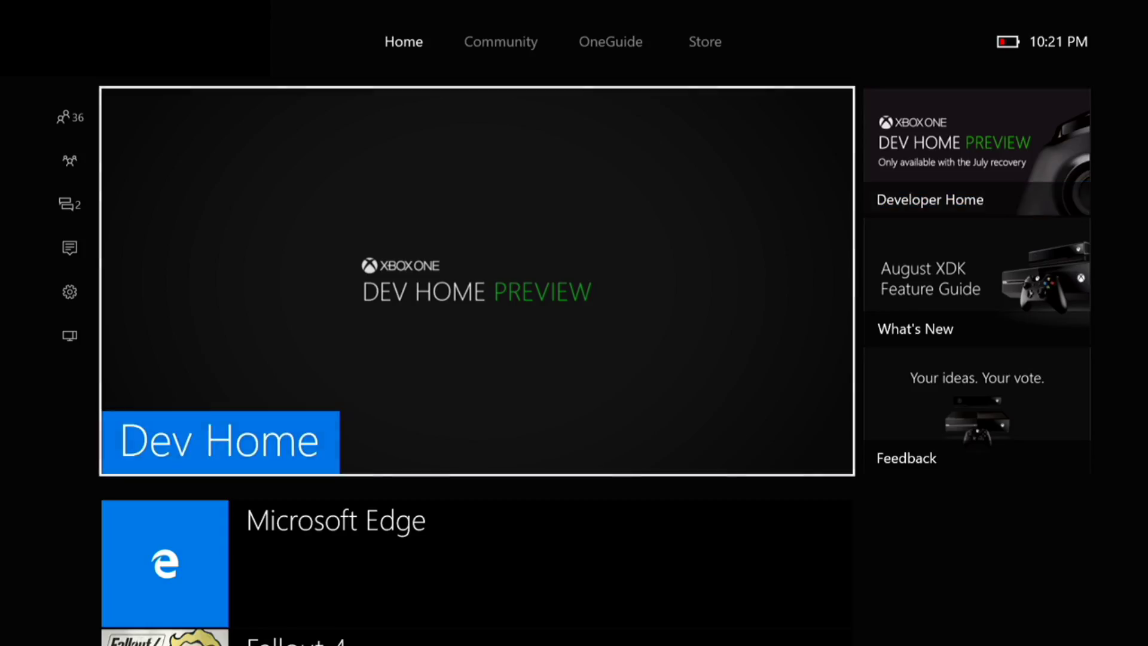
key(Down)
key(Down)
key(Down)
key(Down)
key(Down)
key(Up)
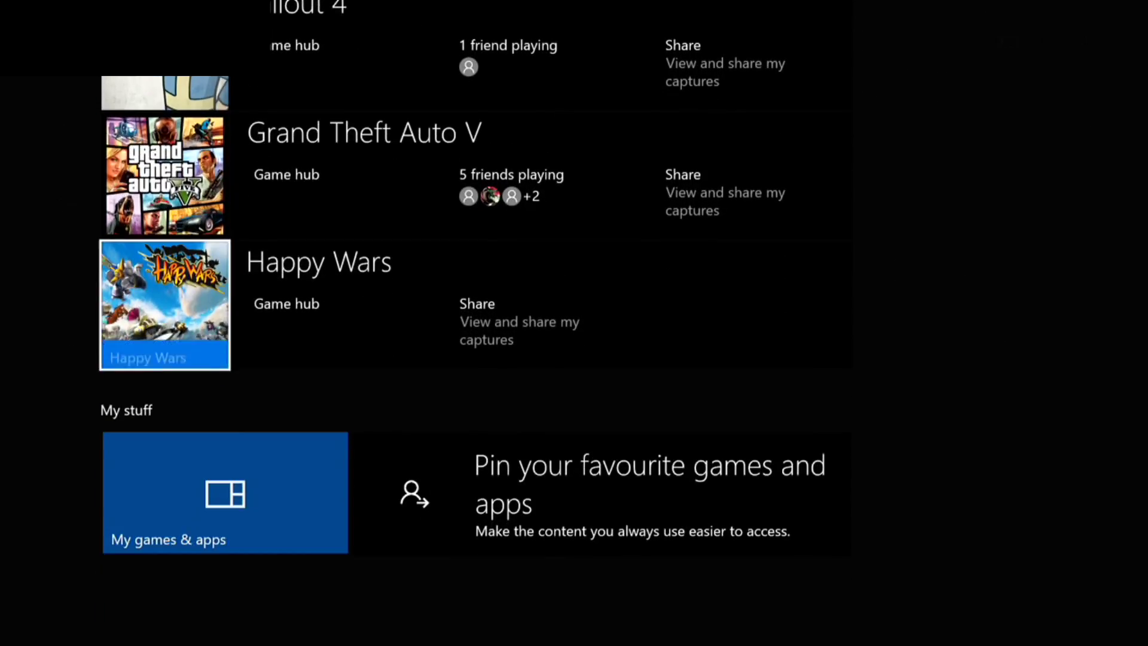
key(Up)
key(Up)
key(Up)
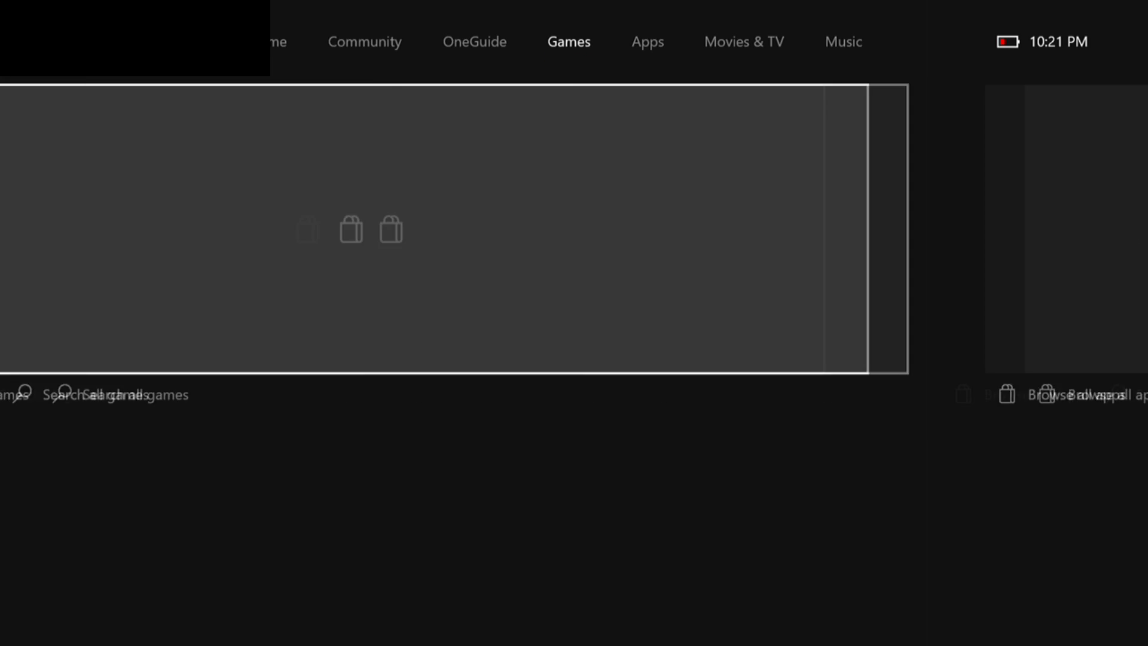
Step: Start a Search all games query from the Store Games tab
key(Down)
key(Down)
key(Right)
key(Return)
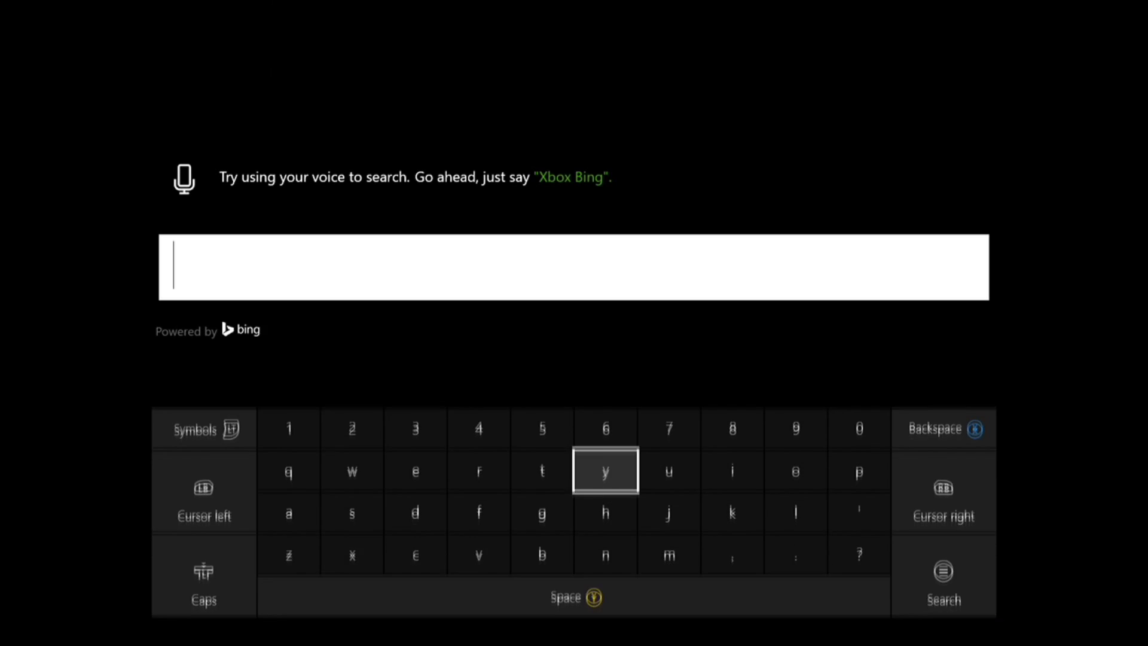
key(Down)
Step: Enter 'games' as the search term and run the search
key(Left)
key(Return)
key(Left)
key(Left)
key(Left)
key(Left)
key(Return)
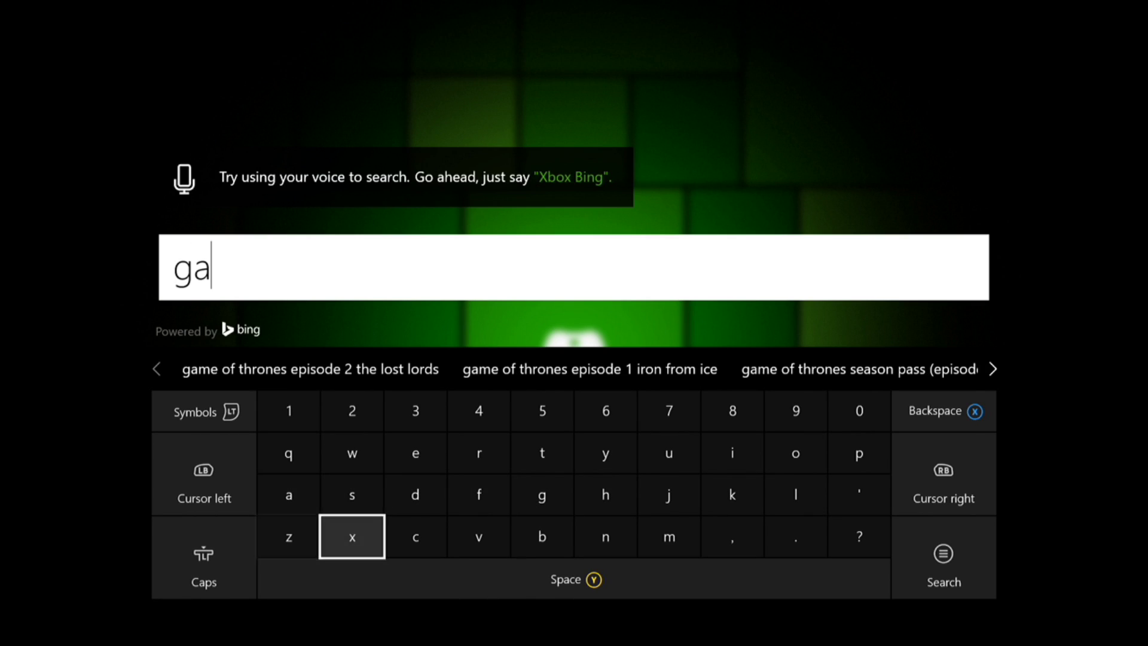
key(Down)
key(Right)
key(Right)
key(Right)
key(Right)
key(Right)
key(Right)
key(Return)
key(Left)
key(Left)
key(Left)
key(Up)
key(Up)
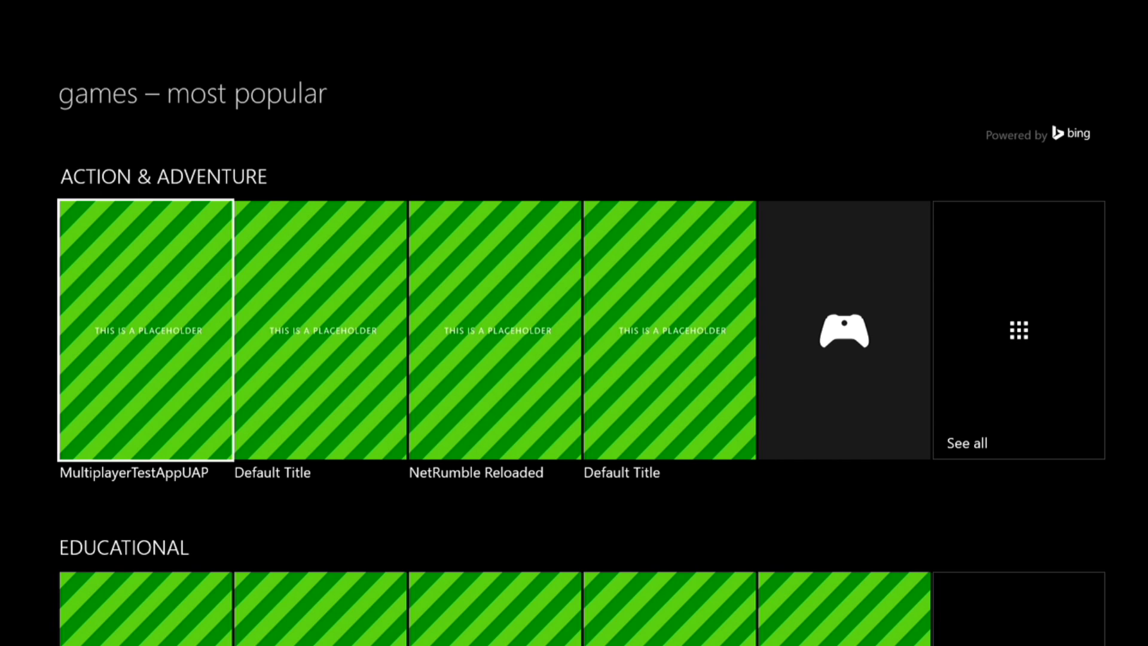
key(Right)
key(Right)
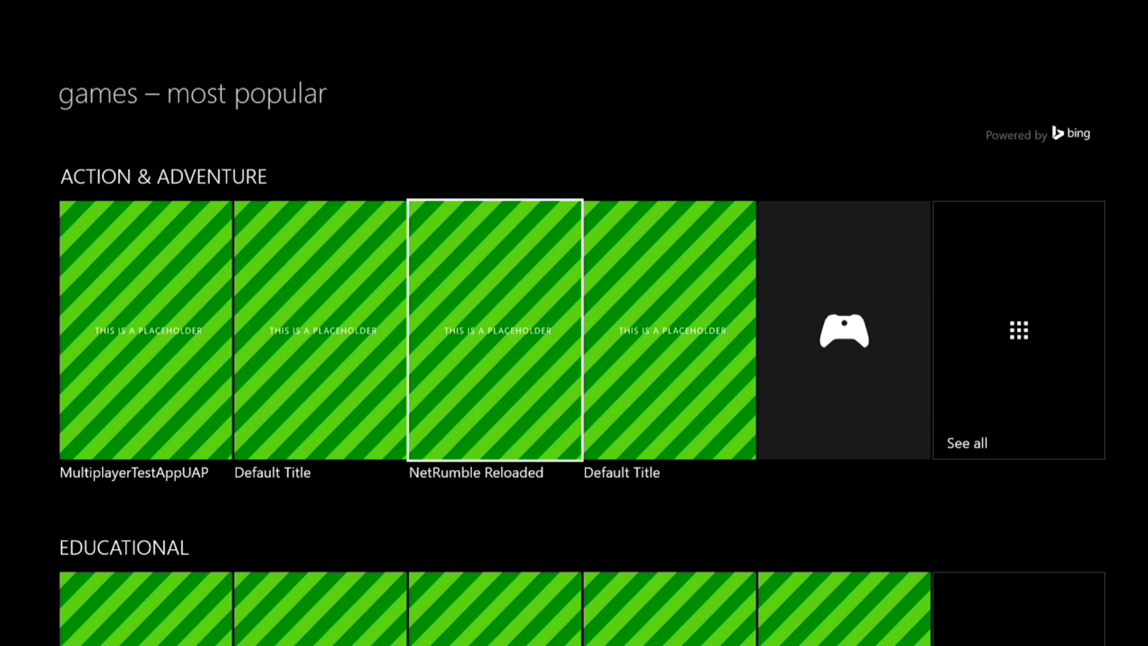
key(Right)
key(Right)
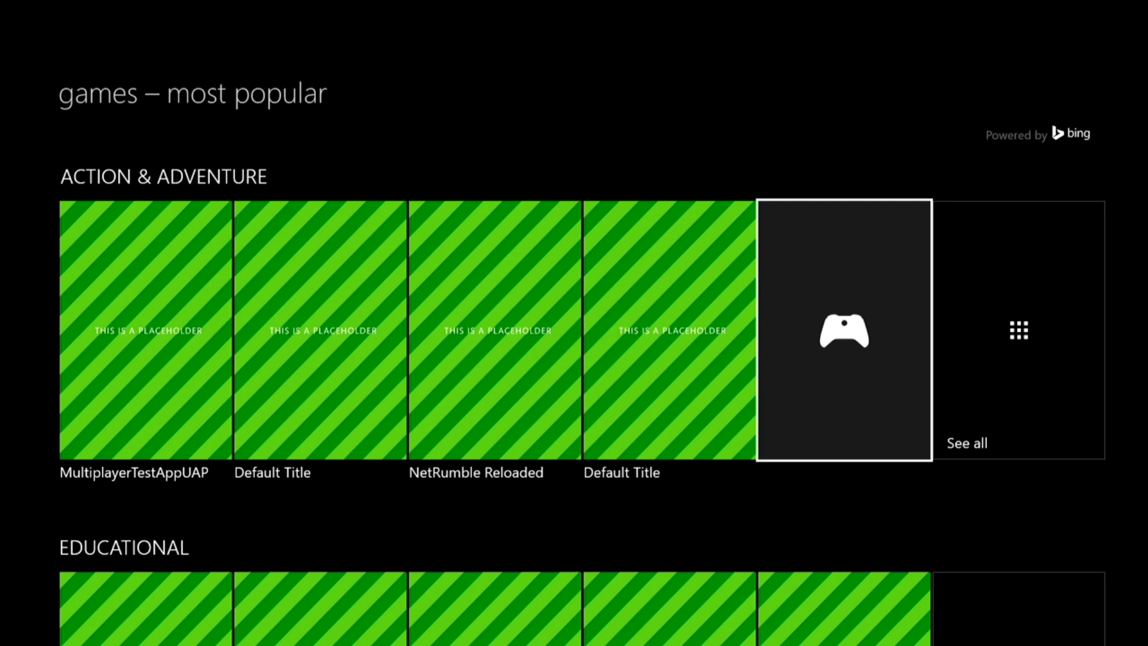
key(Right)
key(Left)
key(Down)
key(Up)
key(Down)
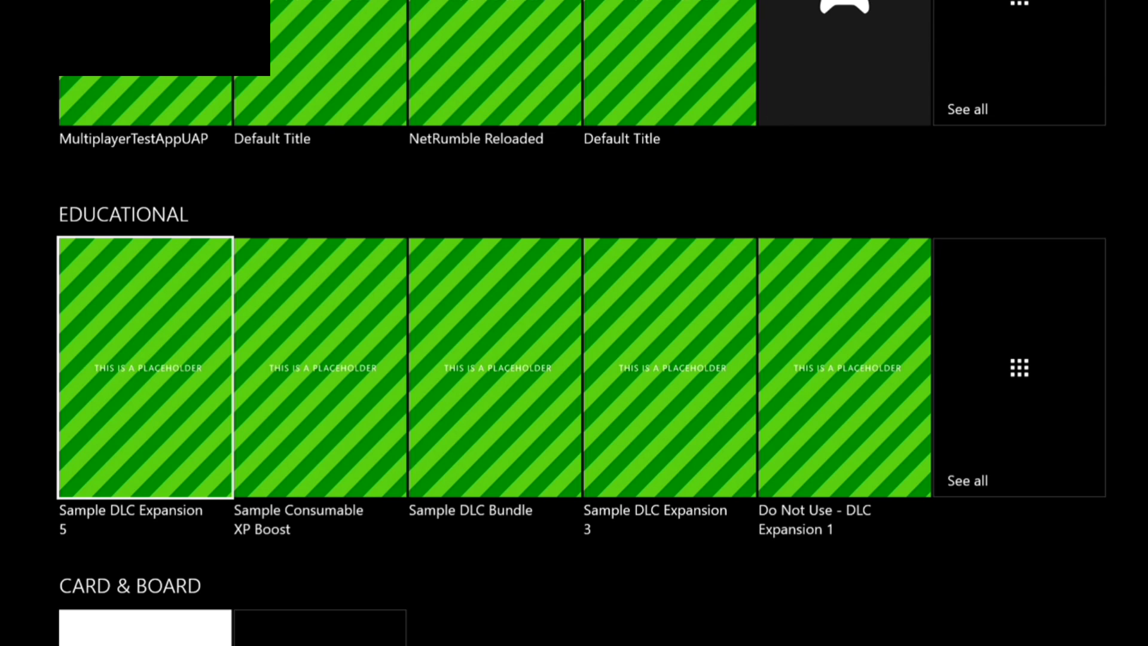
key(Right)
key(Right)
key(Right)
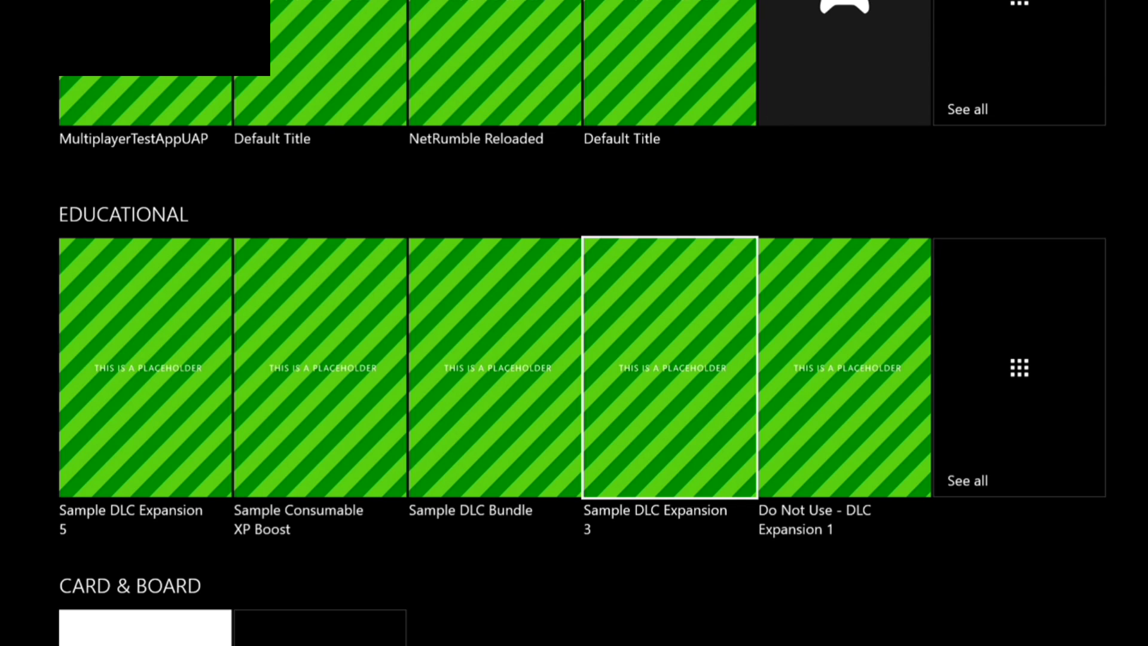
key(Right)
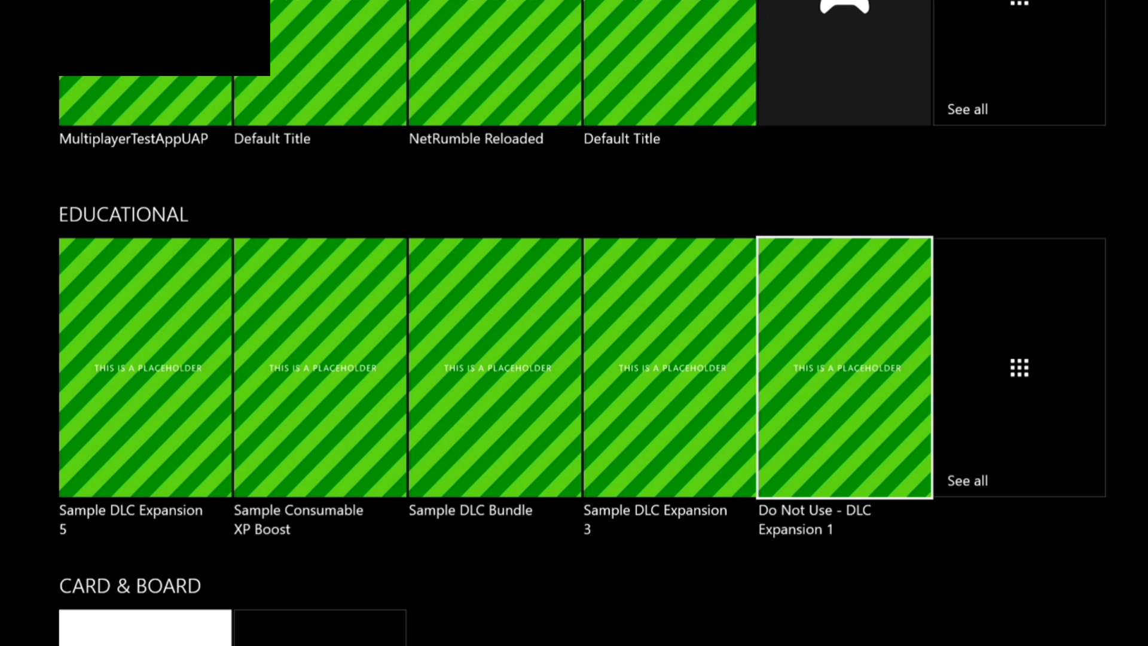
key(Right)
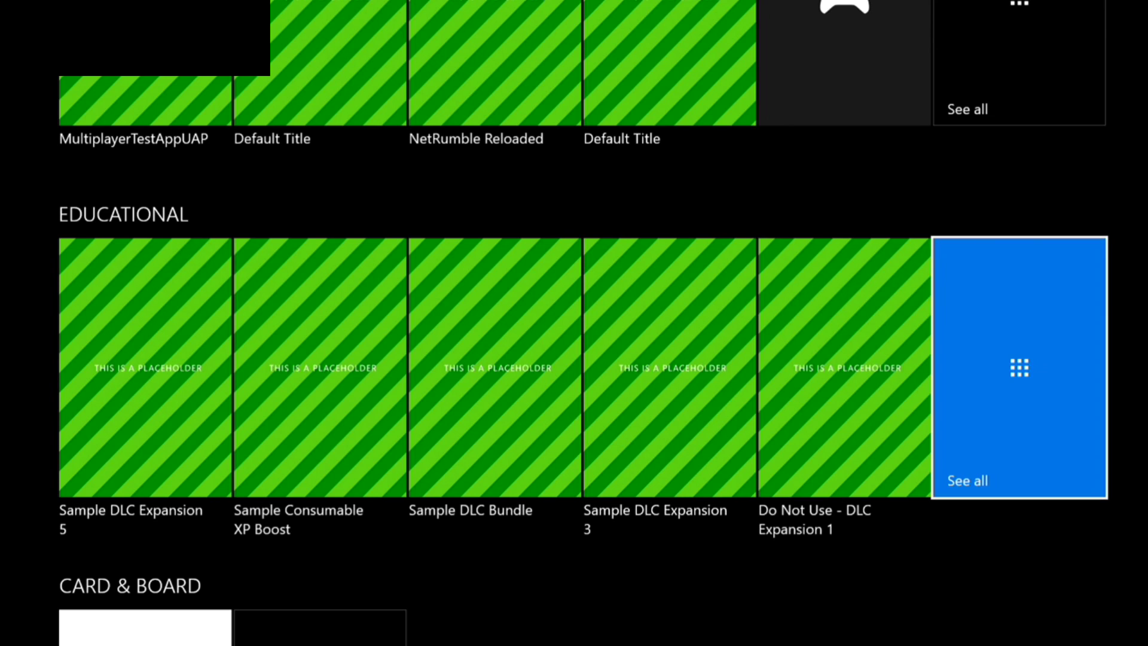
key(Left)
key(Right)
key(Left)
key(Left)
key(Left)
key(Left)
key(Left)
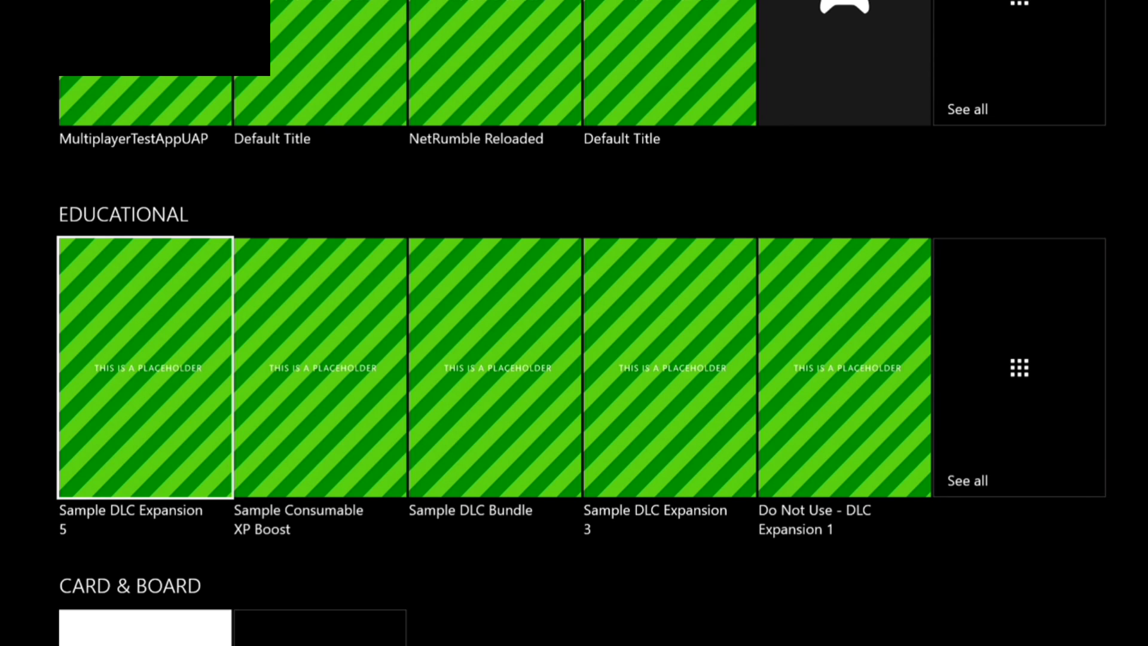
key(Up)
key(Down)
key(Down)
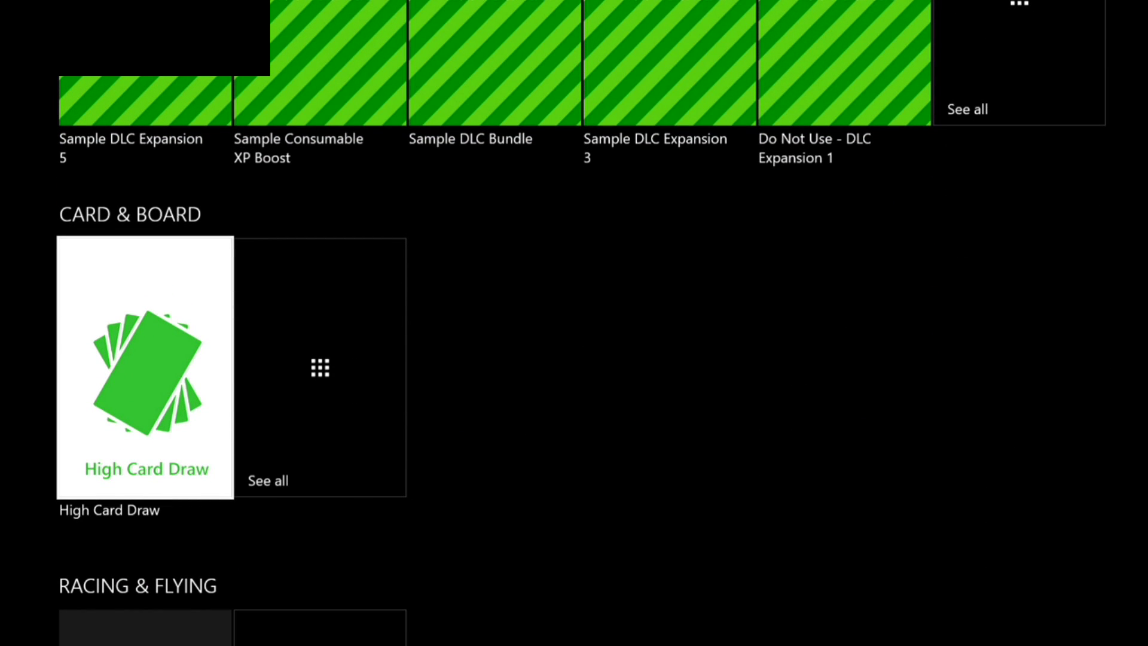
key(Right)
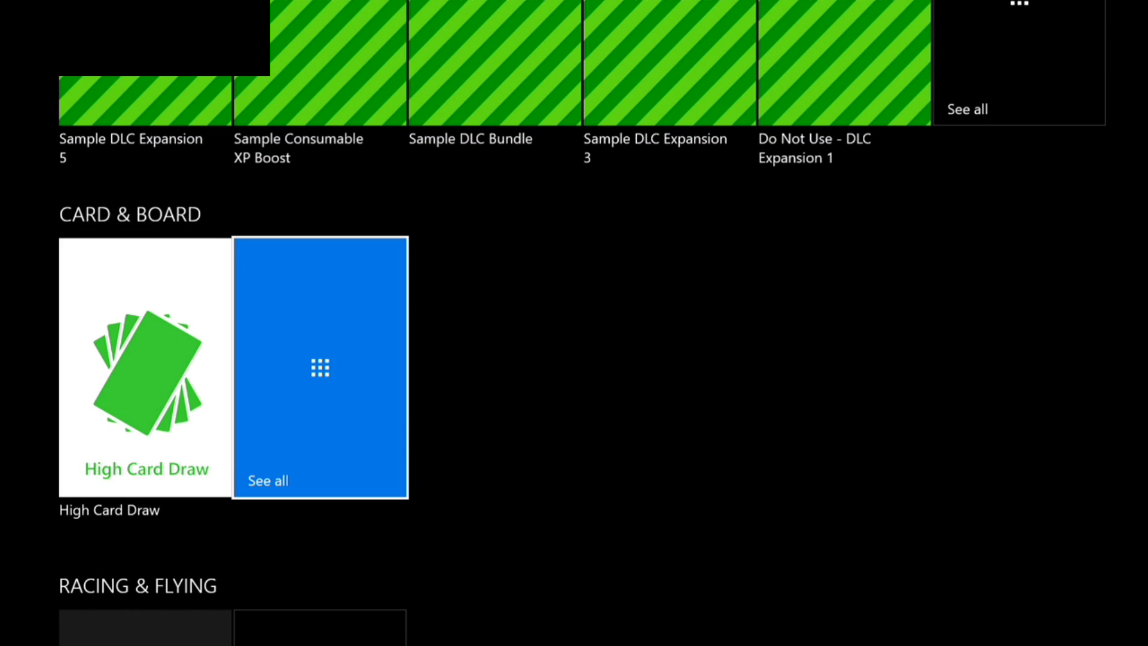
key(Left)
key(Right)
key(Left)
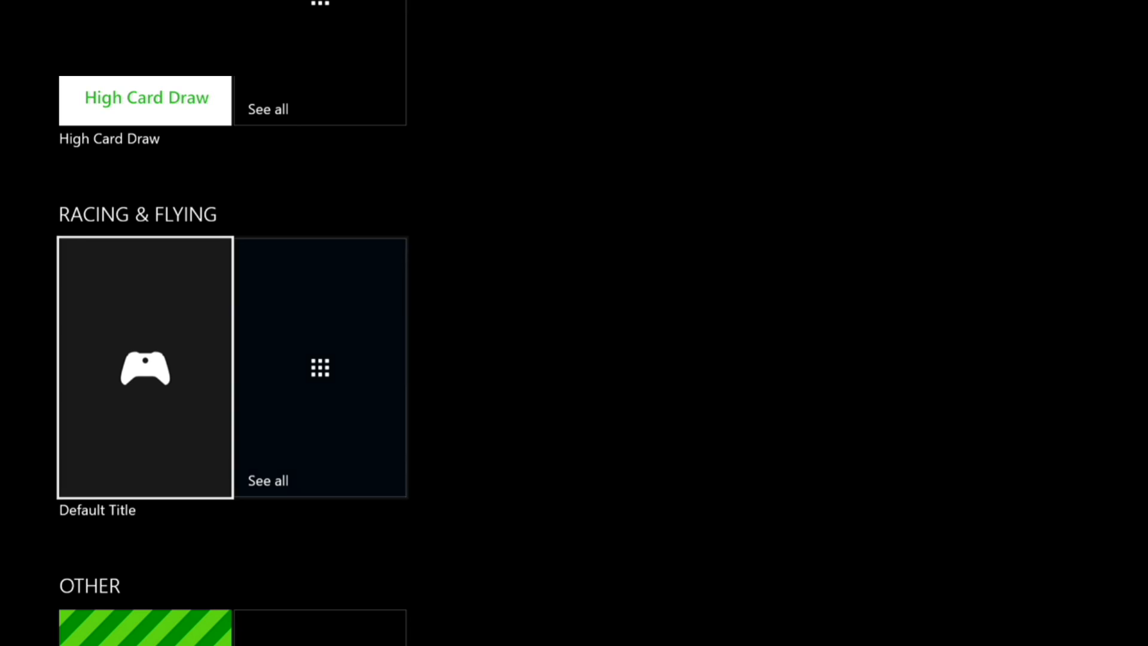
key(Down)
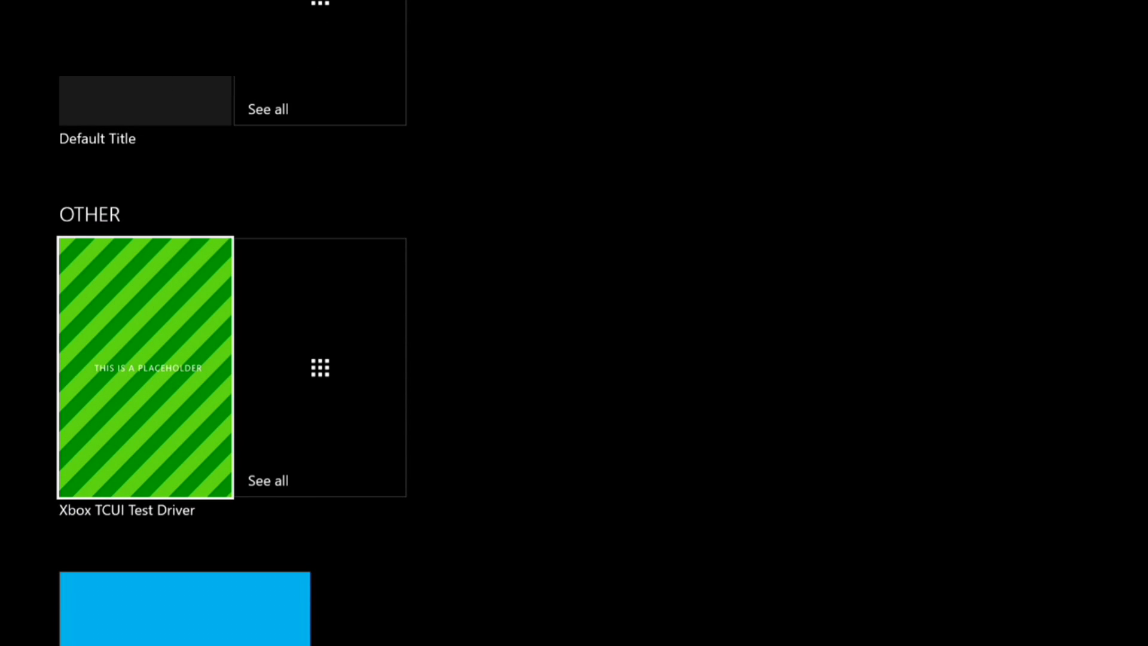
key(Down)
key(Up)
key(Right)
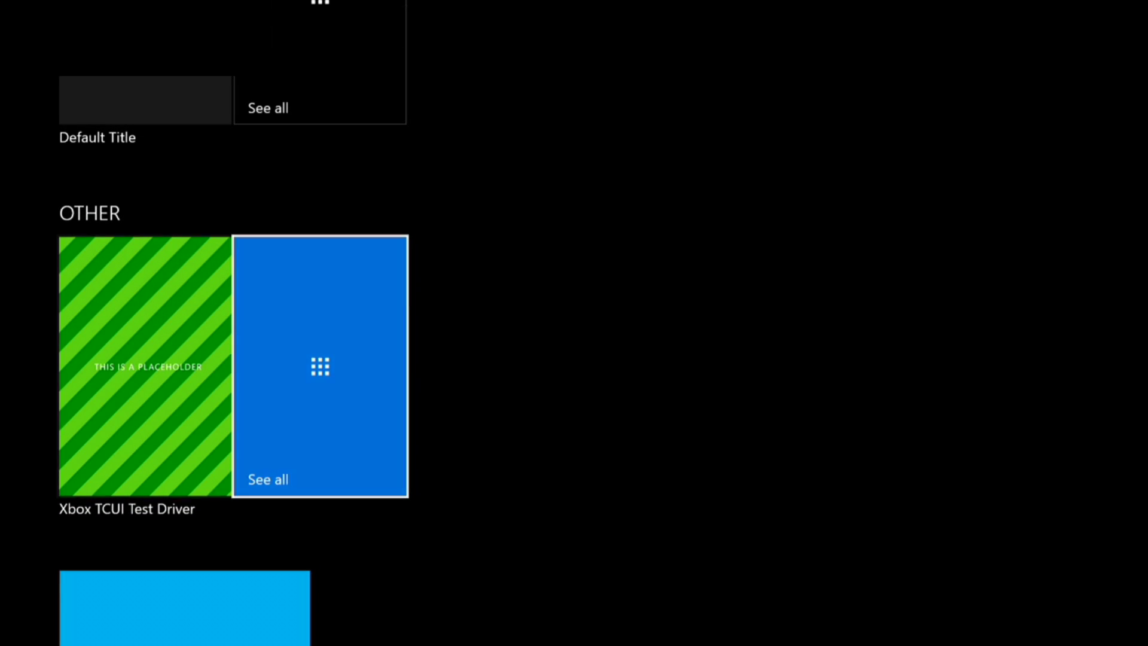
key(Left)
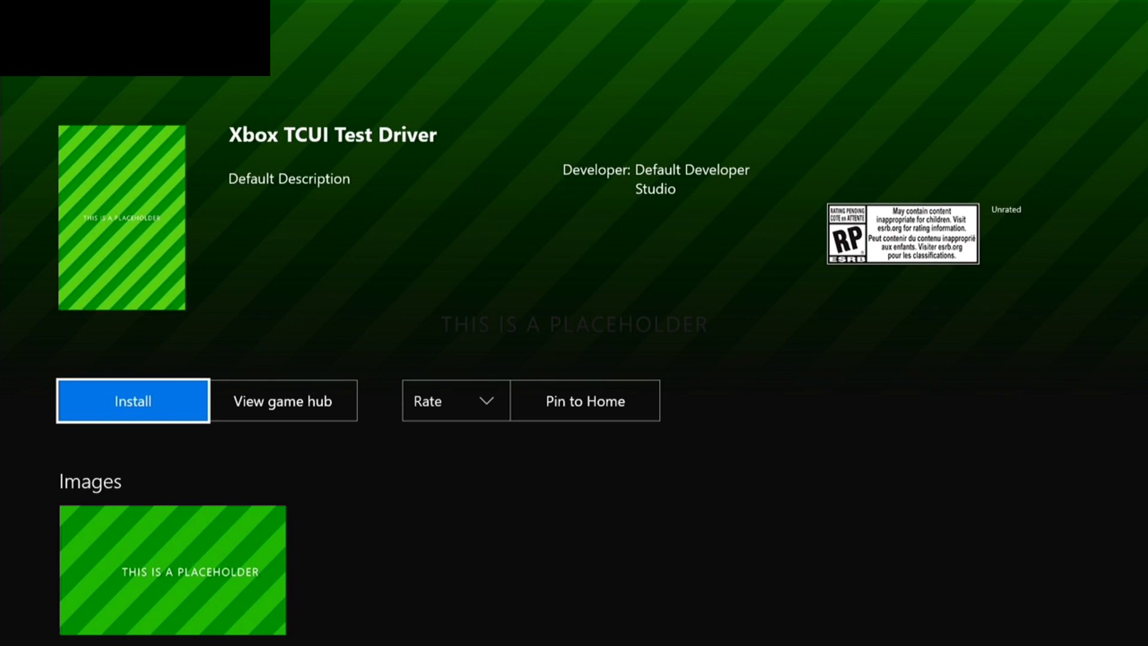
Step: Look over the Xbox TCUI Test Driver images and game hub option
key(Down)
key(Up)
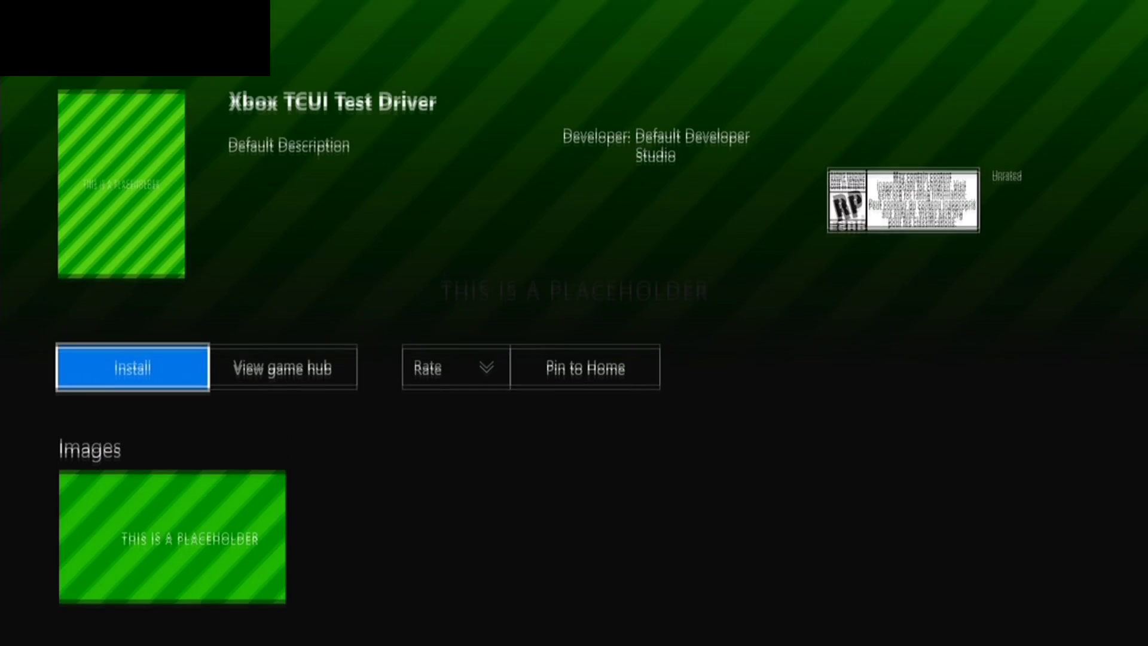
key(Down)
key(Up)
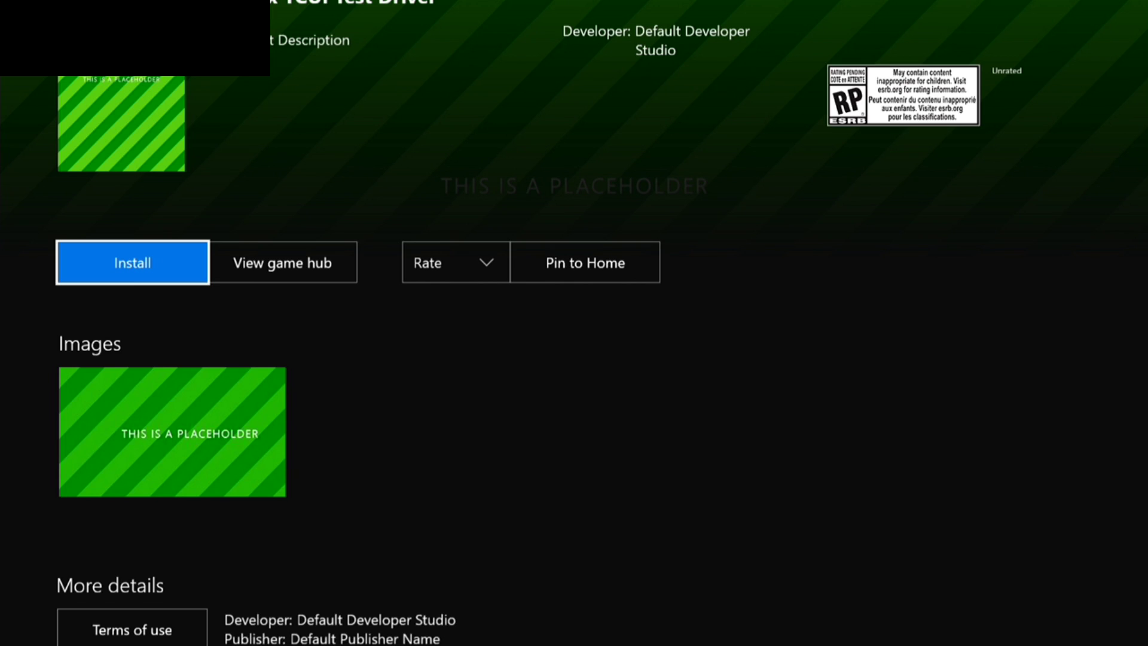
key(Right)
key(Left)
key(Down)
key(Up)
key(Up)
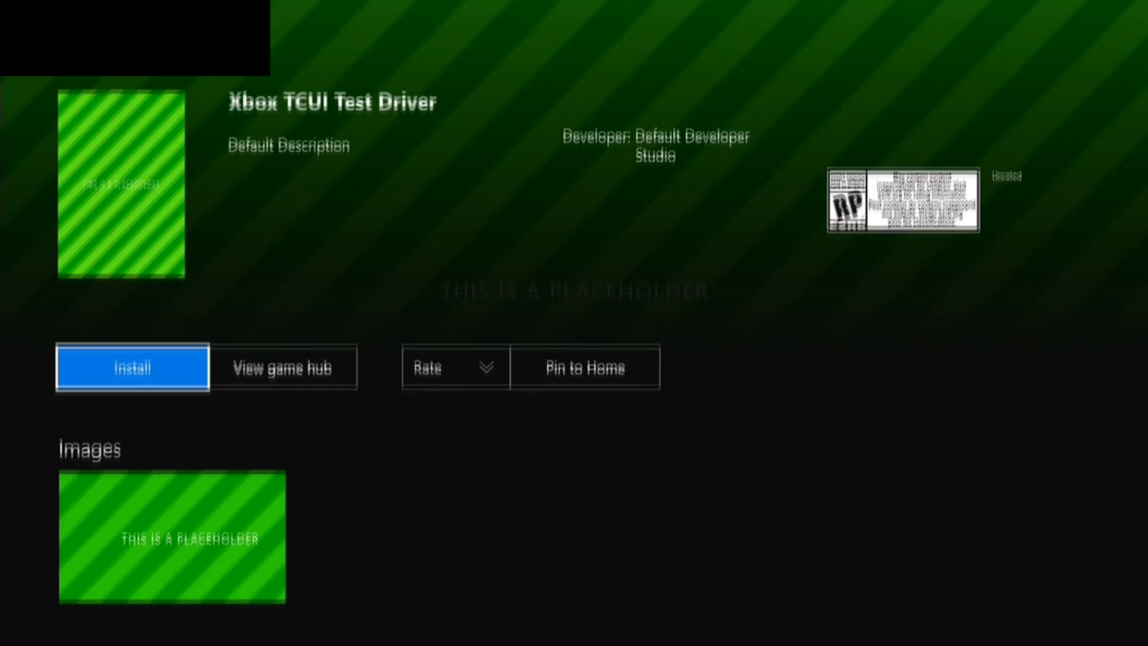
key(Down)
key(Up)
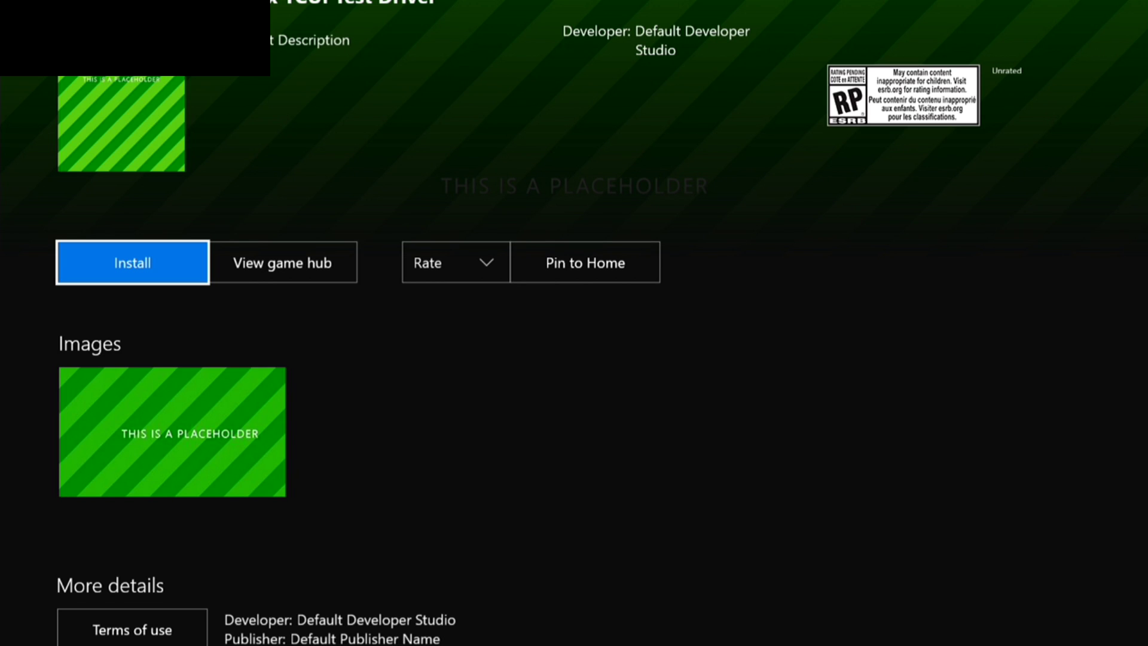
Step: Scroll down through the title's details and back up to the install button
key(Down)
key(Up)
key(Down)
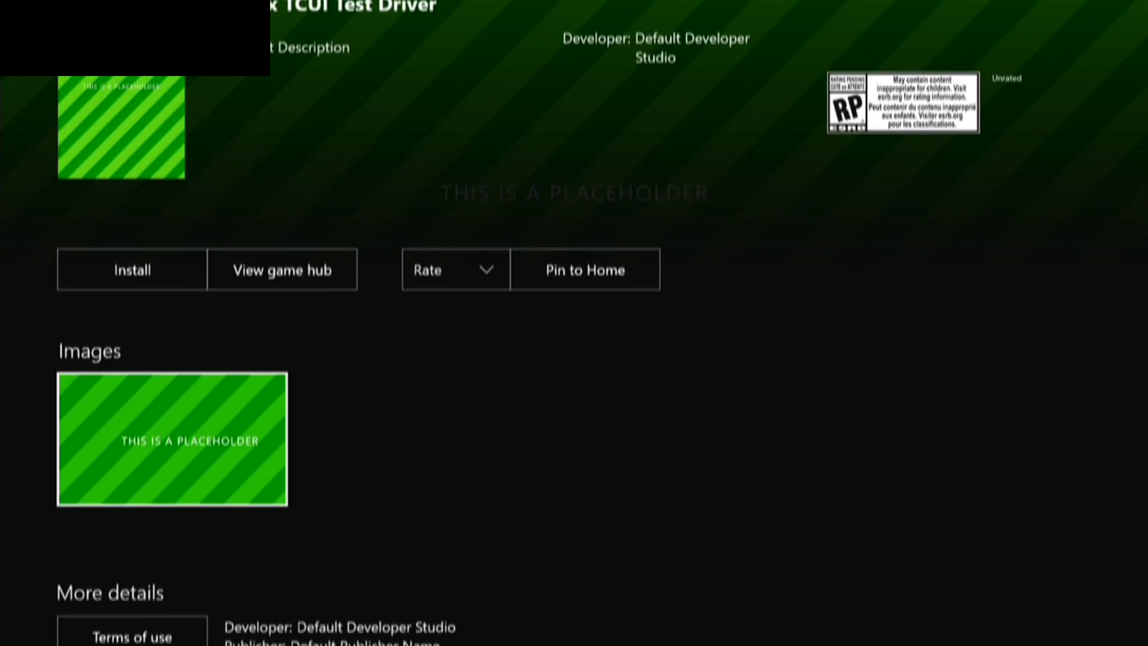
key(Down)
key(Up)
key(Up)
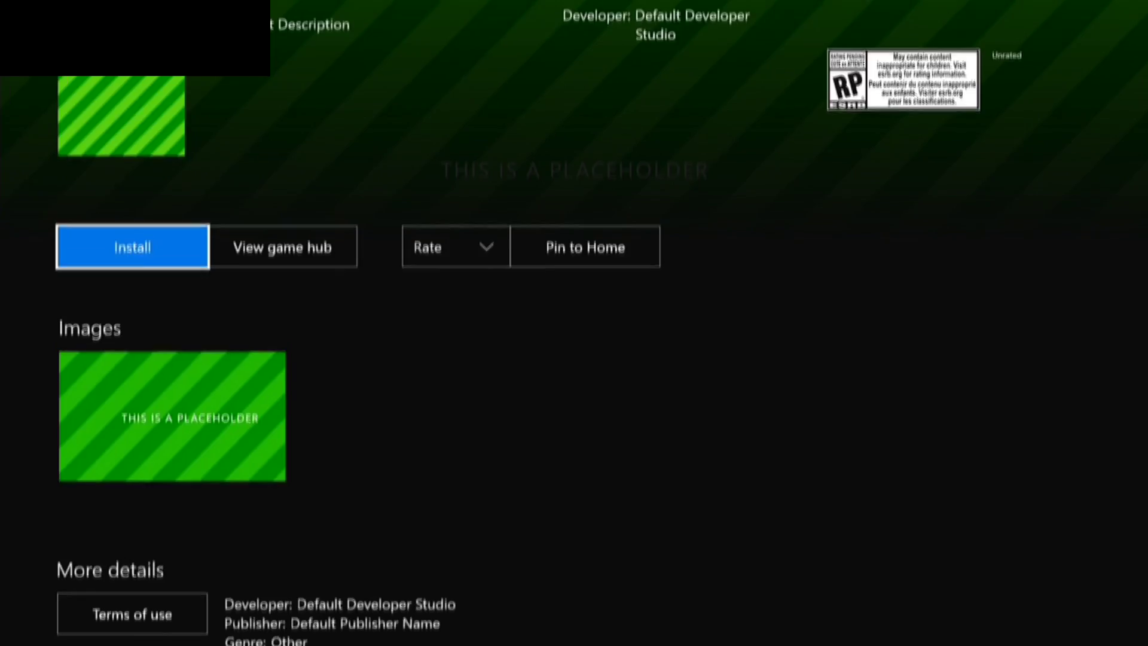
key(Down)
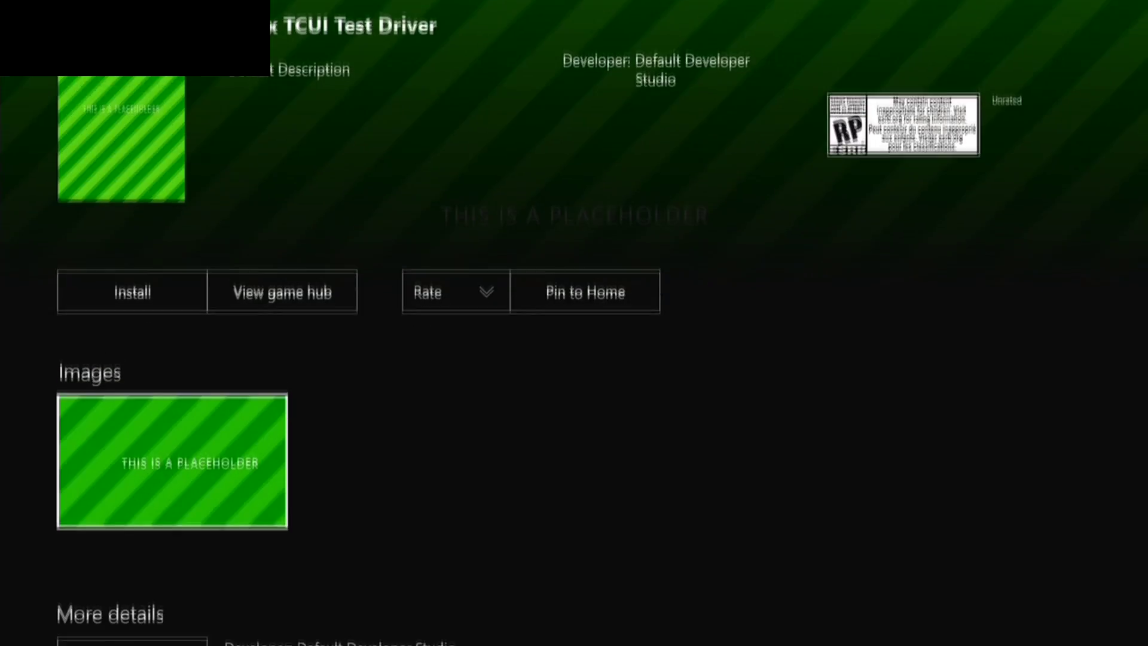
key(Up)
Step: Attempt to install Xbox TCUI Test Driver, then look over its images and game hub again
key(Return)
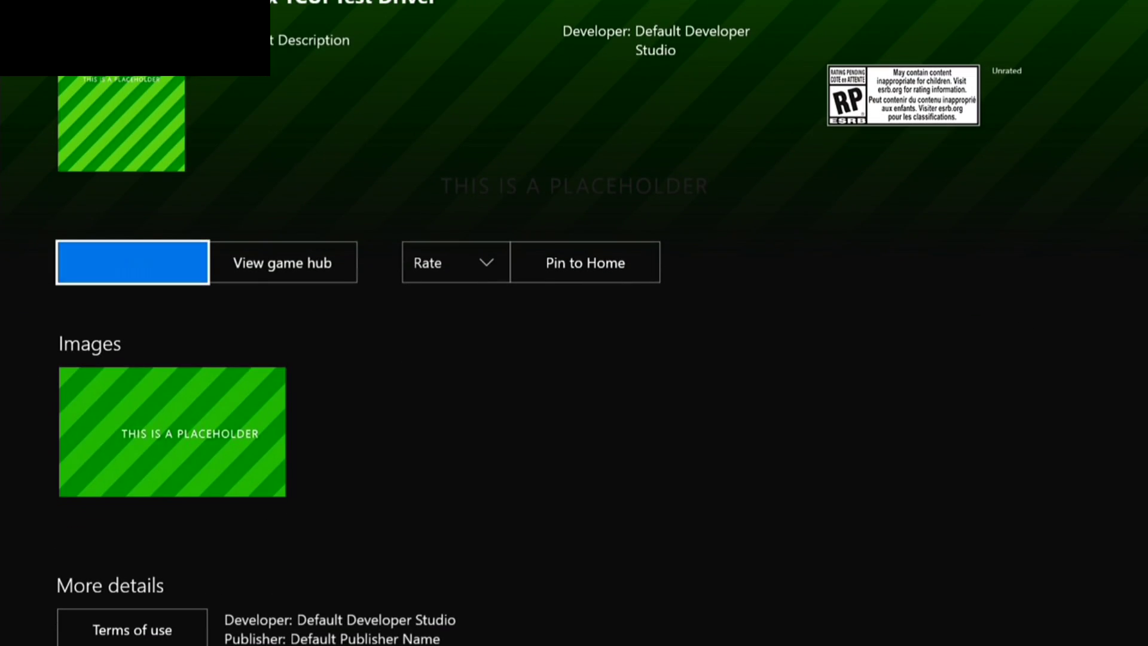
key(Down)
key(Up)
key(Down)
key(Up)
key(Down)
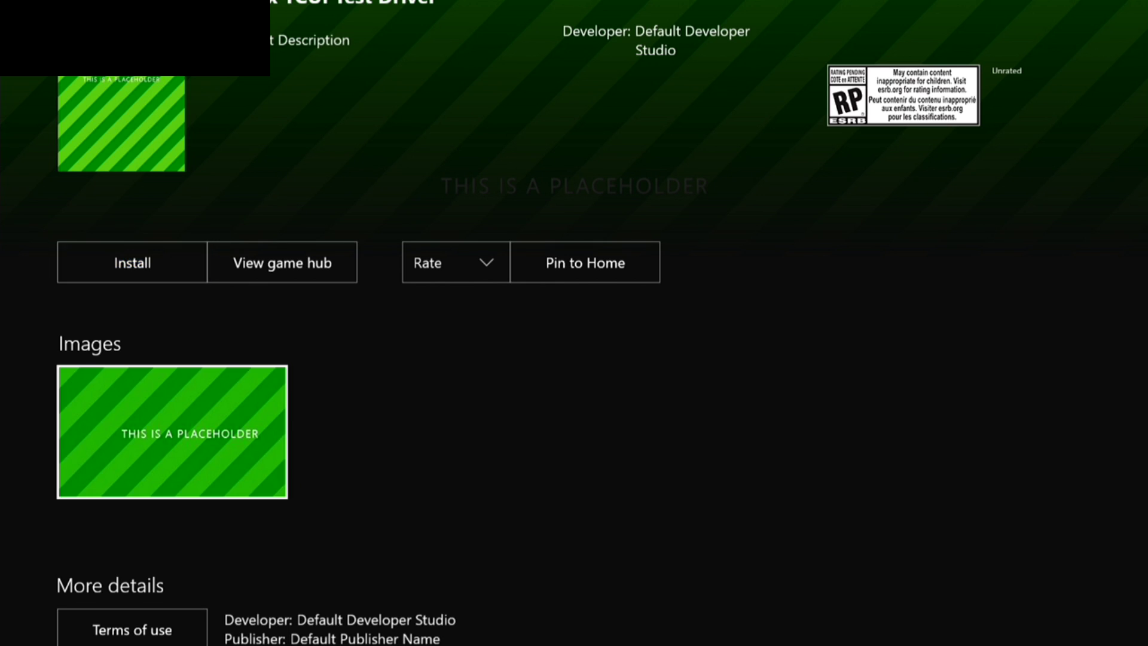
key(Up)
key(Down)
key(Up)
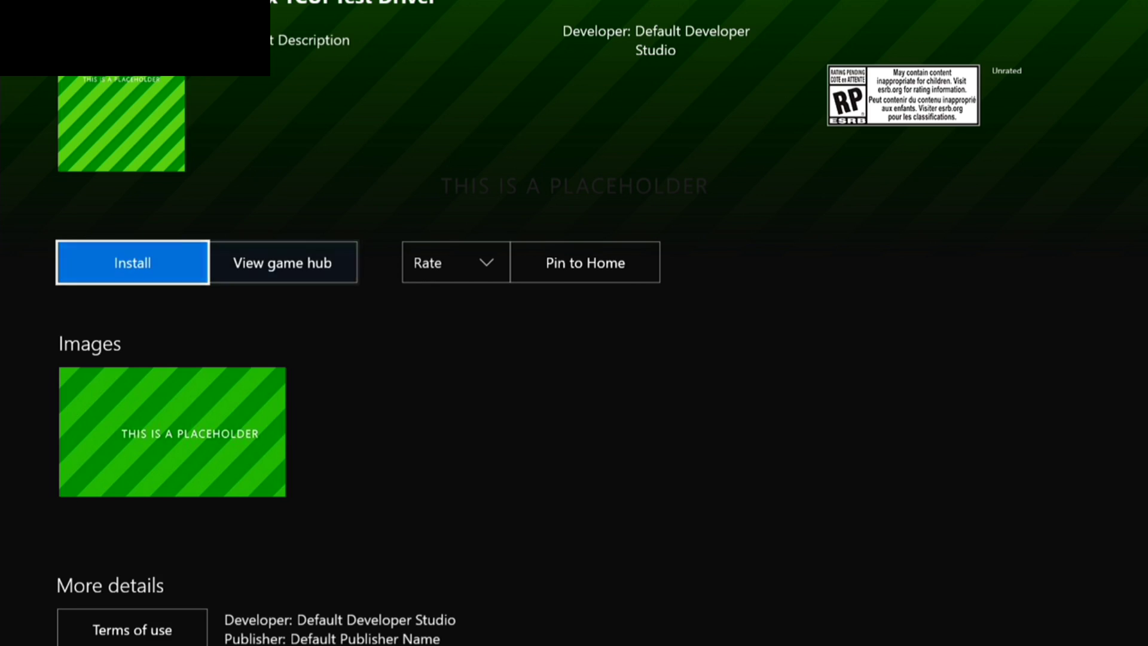
key(Right)
key(Left)
Step: Close the Xbox TCUI Test Driver page and return to the genre games list
key(Down)
key(Down)
key(Up)
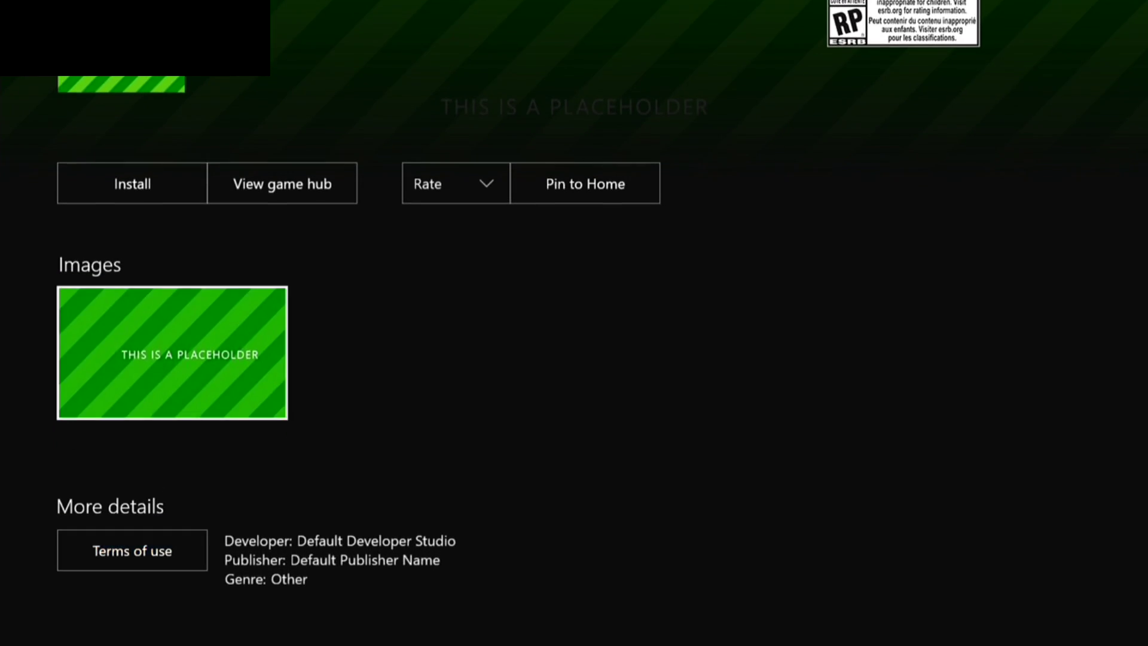
key(Up)
key(Escape)
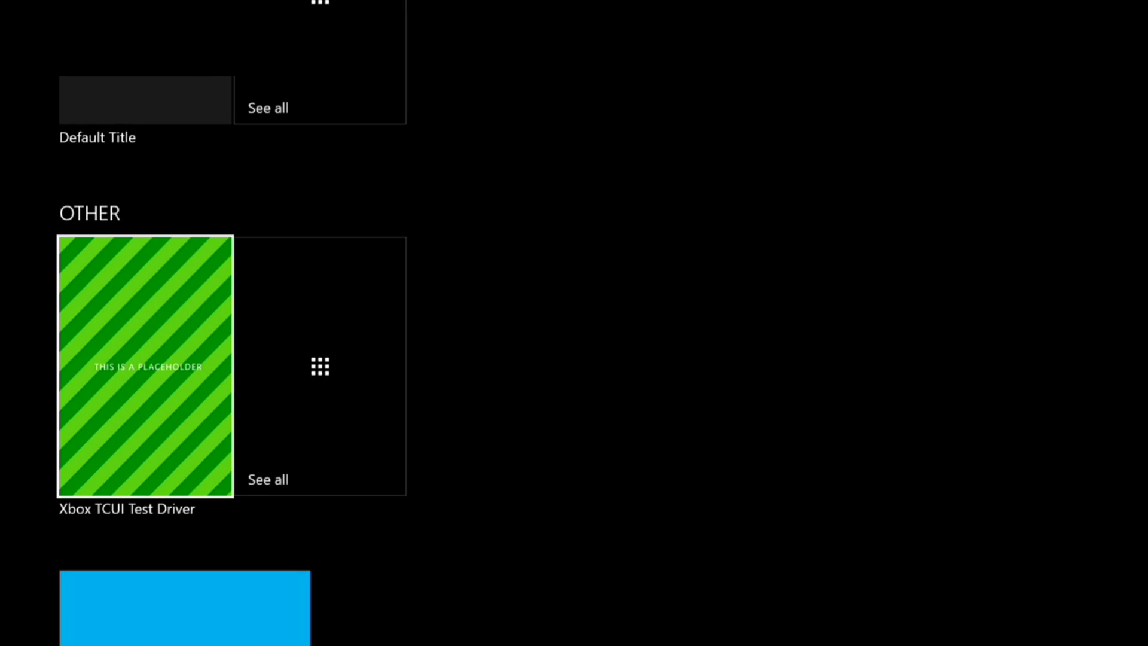
key(Right)
Step: Open the Default Title store page and review its details section
key(Left)
key(Down)
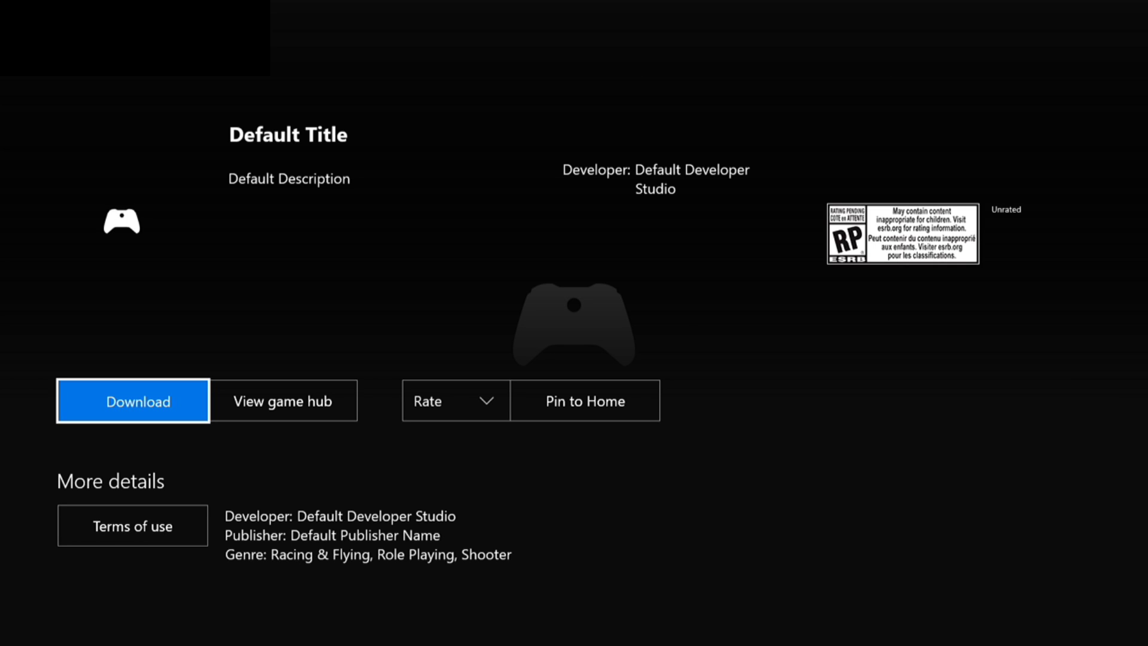
key(Down)
key(Up)
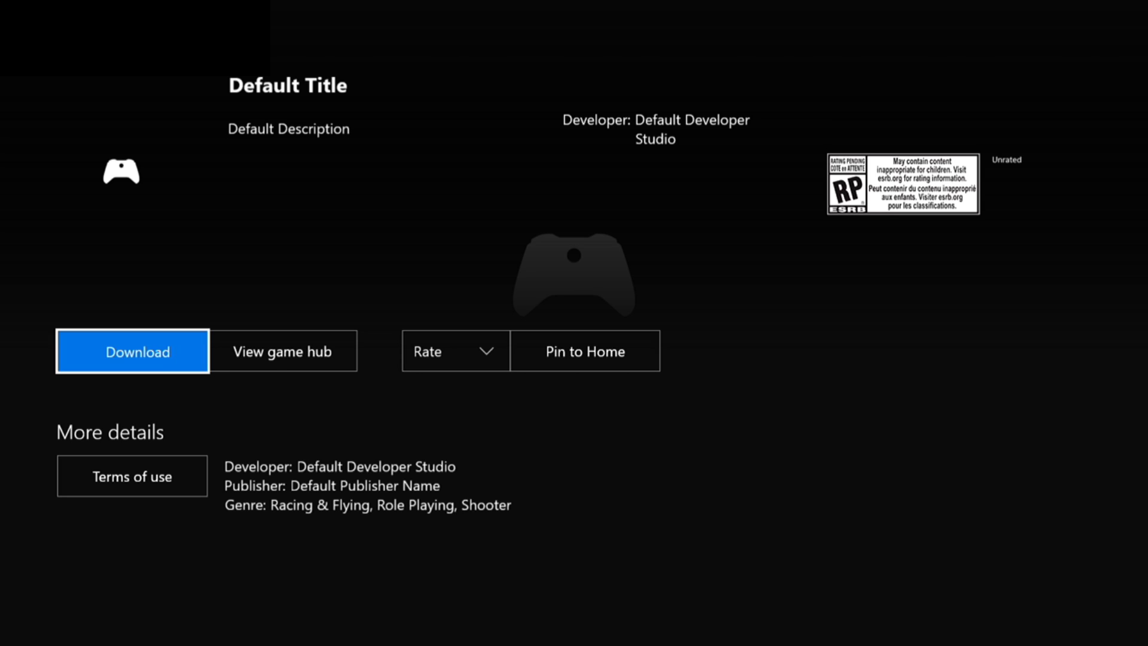
key(Down)
key(Up)
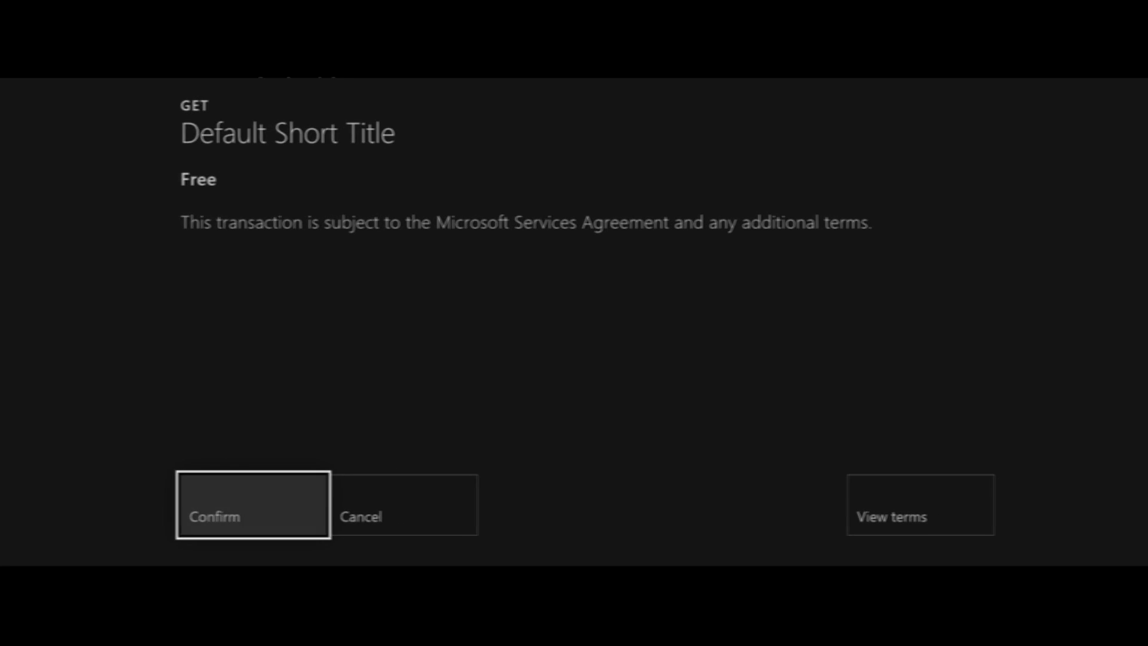
Step: Confirm the free GET for Default Title
key(Right)
key(Left)
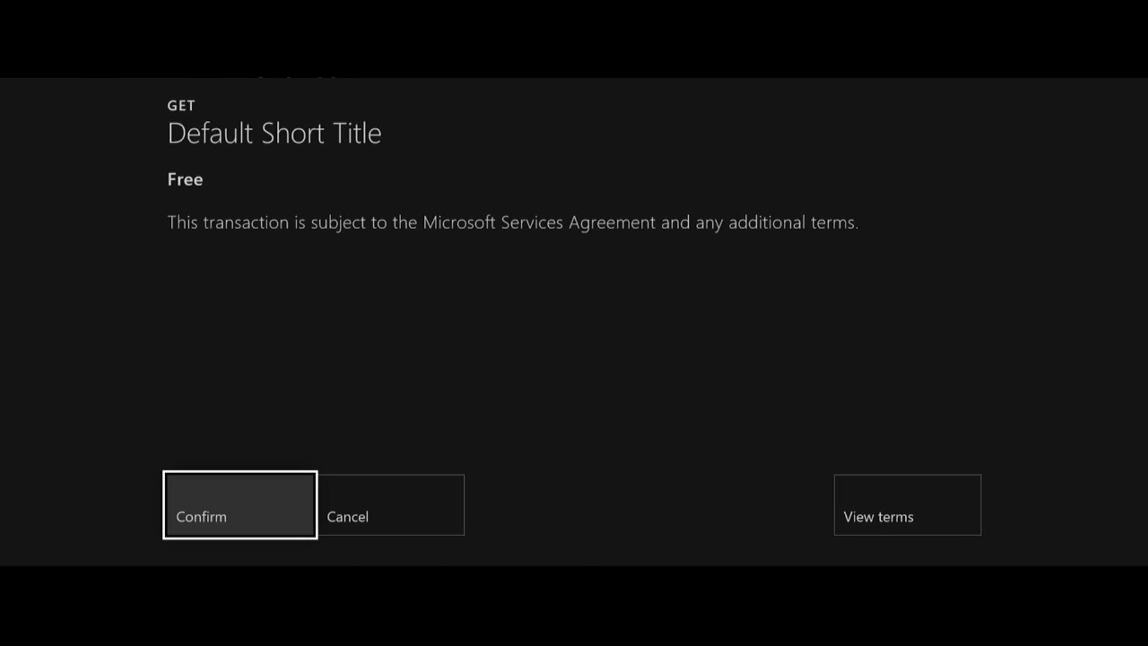
key(Right)
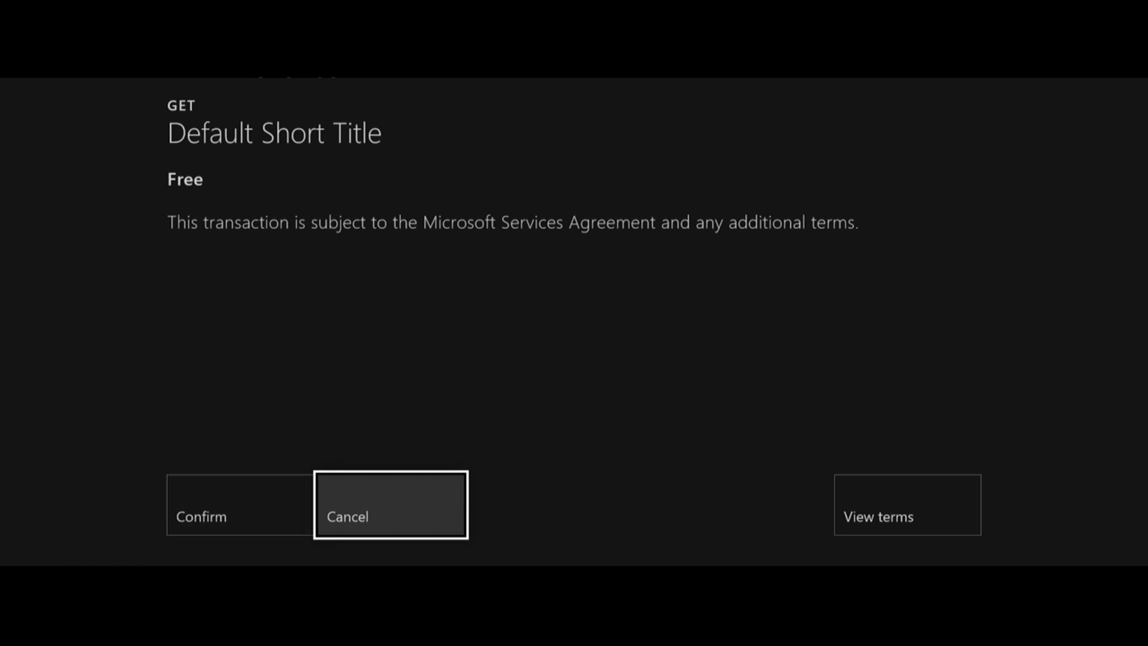
key(Left)
key(Return)
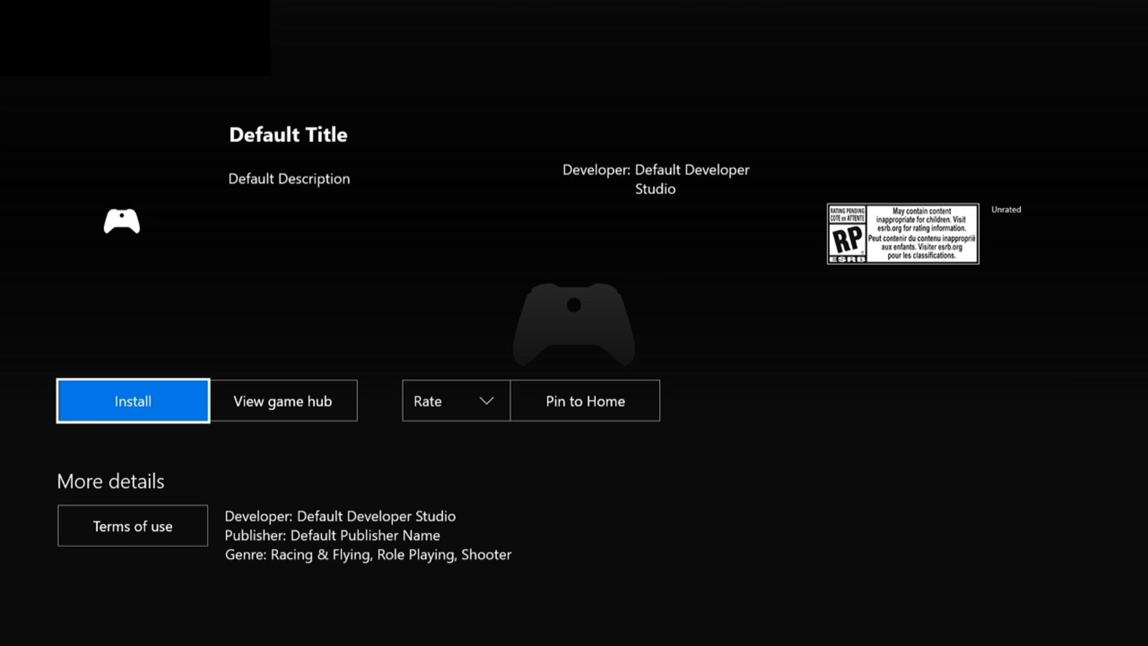
Step: Check the acquired Default Title's details and return to the games list
key(Down)
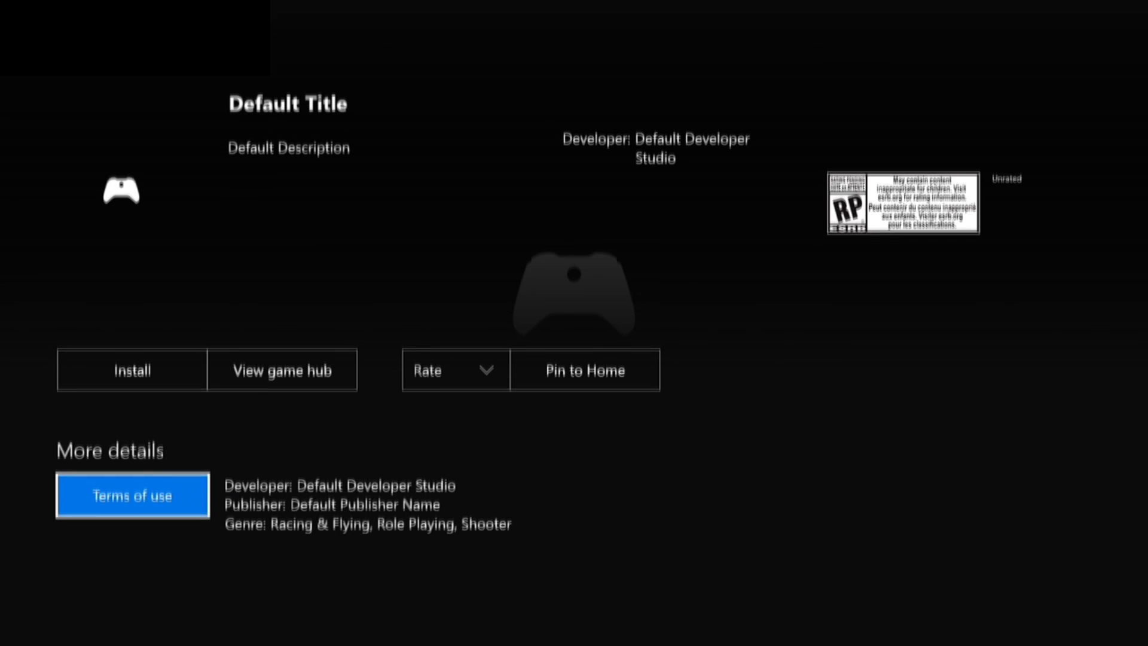
key(Up)
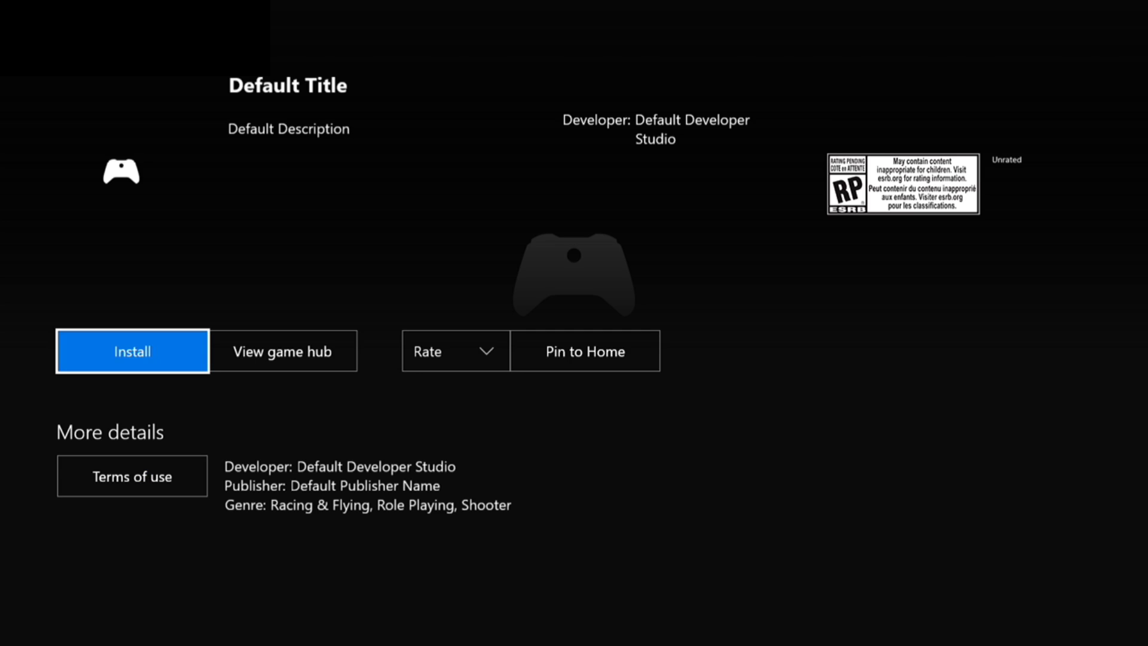
key(Down)
key(Escape)
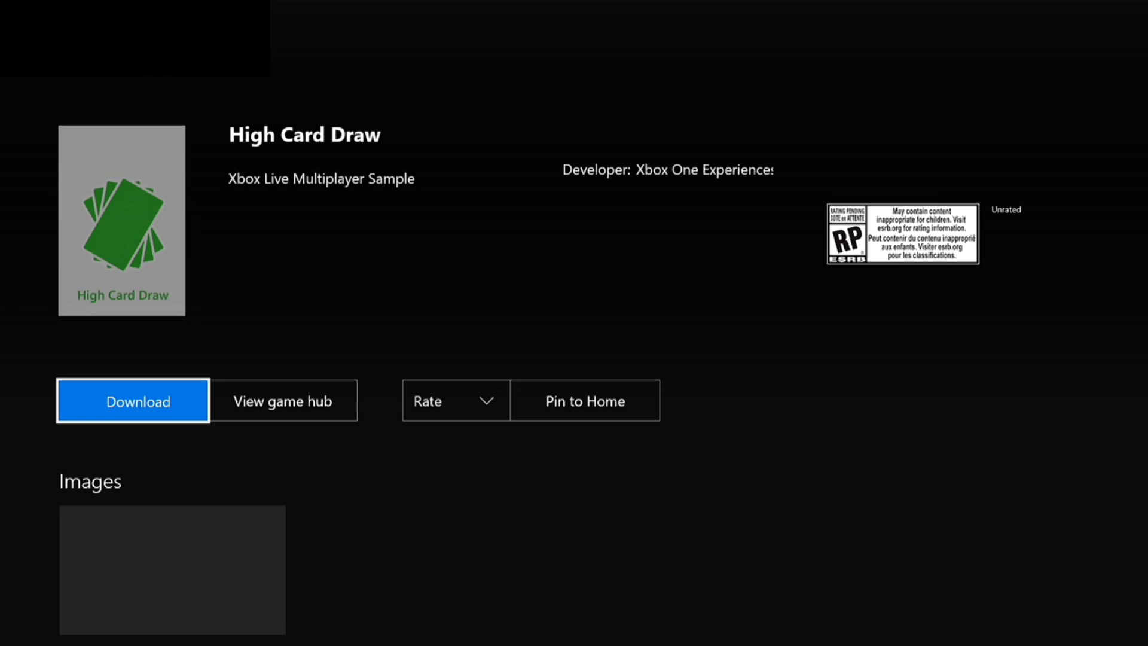
Step: Browse High Card Draw's images and details section
key(Down)
key(Down)
key(Up)
key(Down)
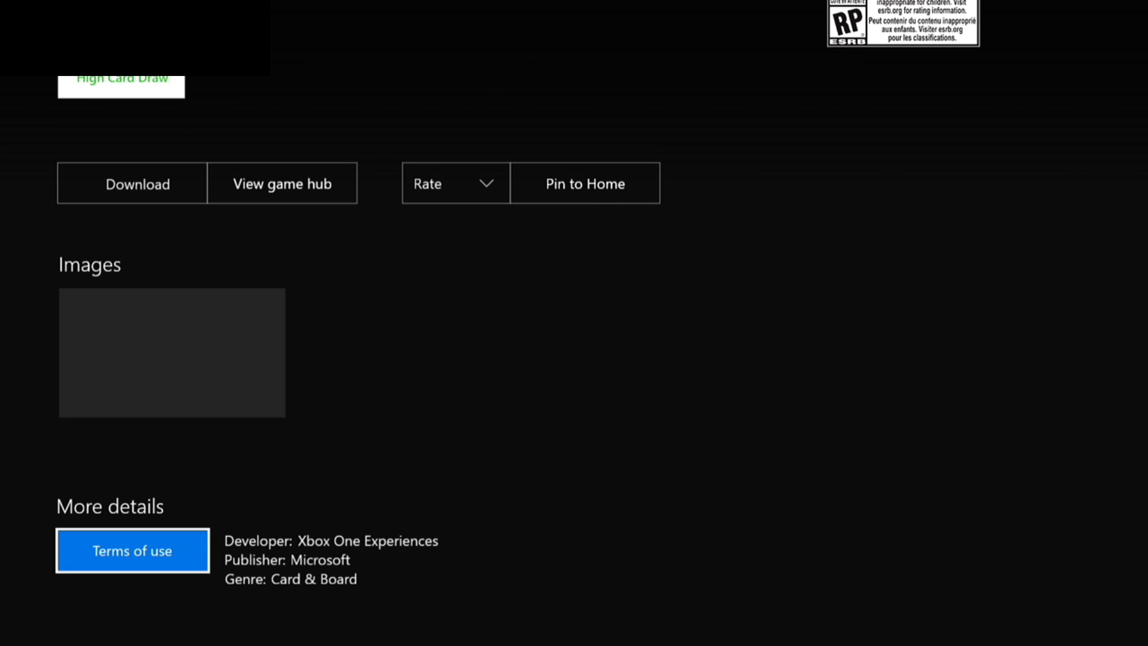
key(Up)
key(Up)
key(Down)
key(Down)
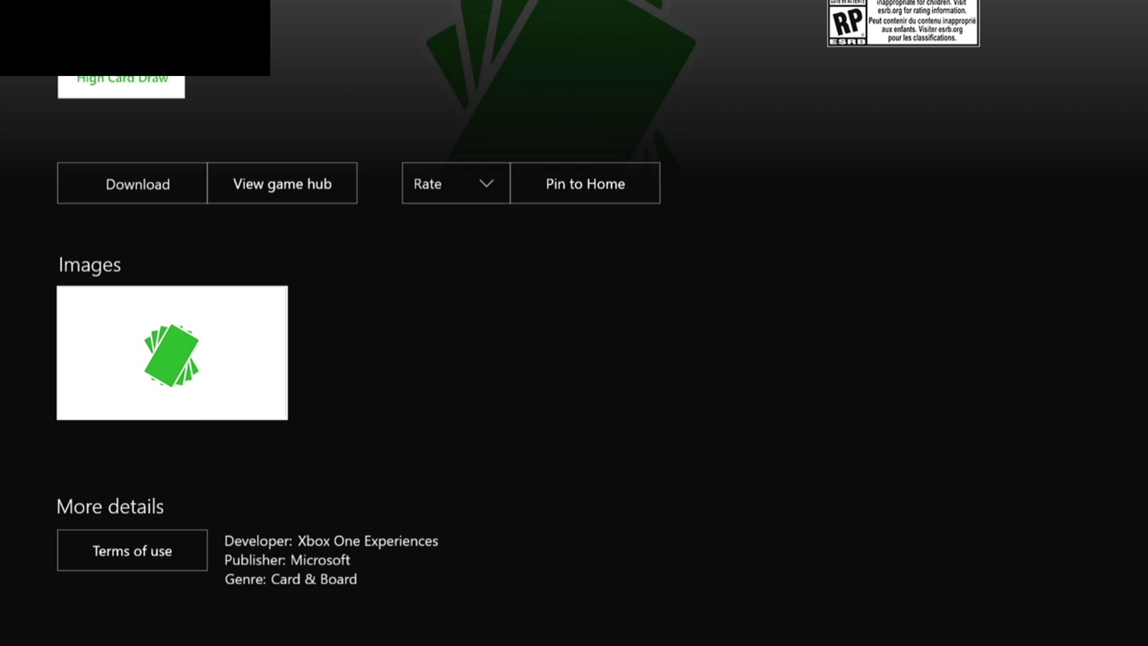
key(Down)
key(Up)
Step: Get High Card Draw for free and go back to the games list
key(Up)
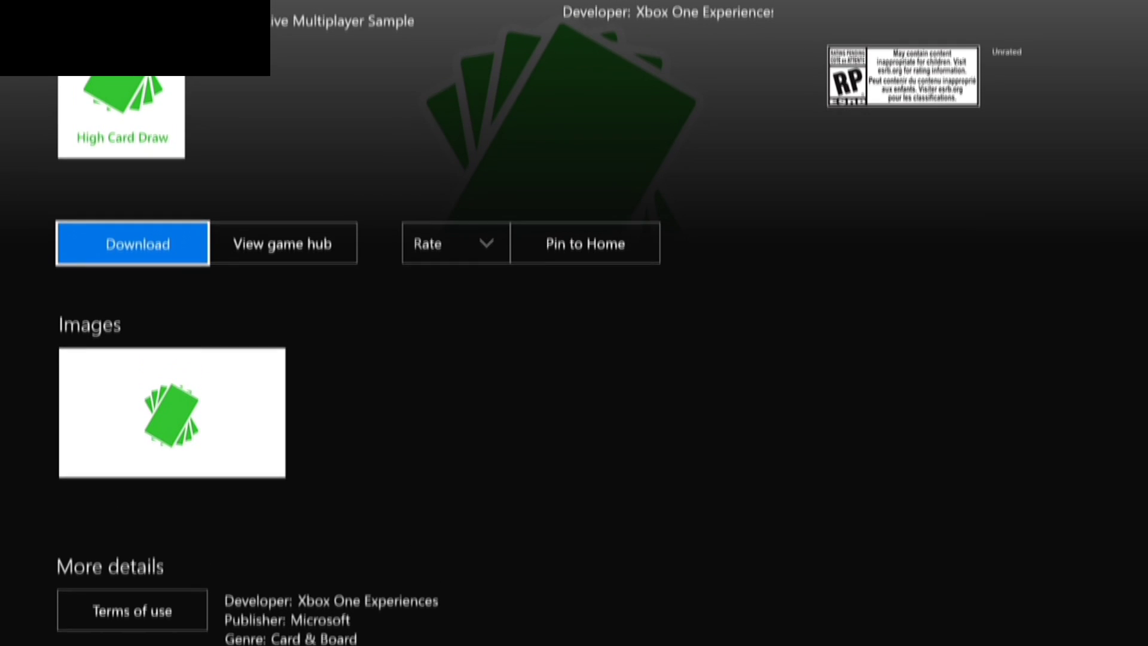
key(Right)
key(Right)
key(Left)
key(Left)
key(Up)
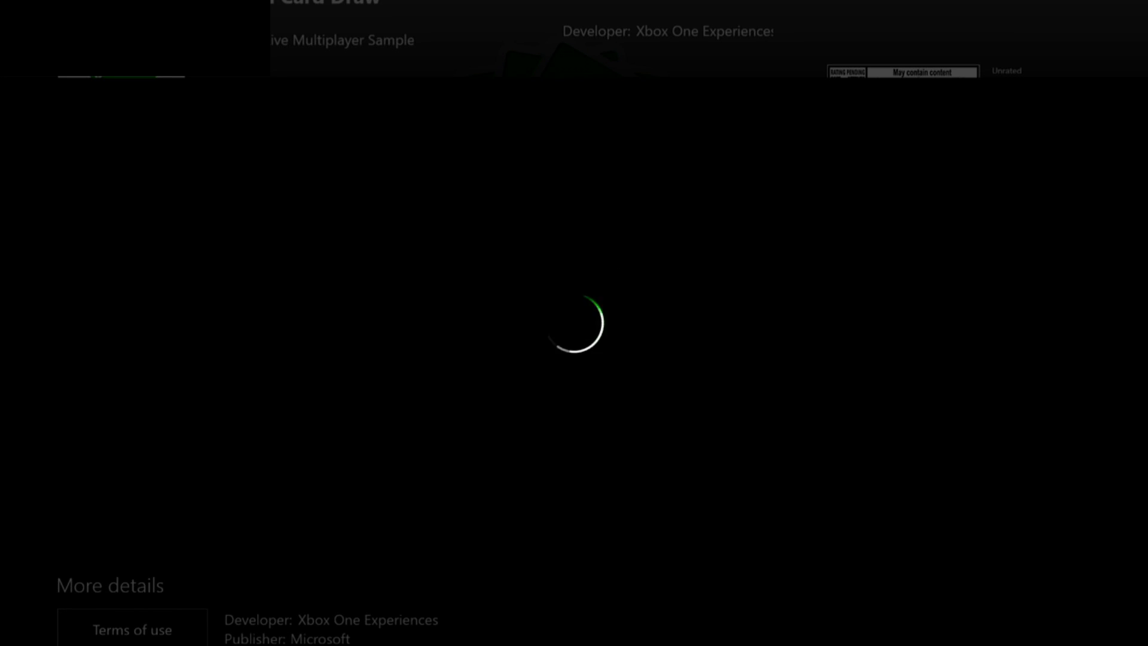
key(Return)
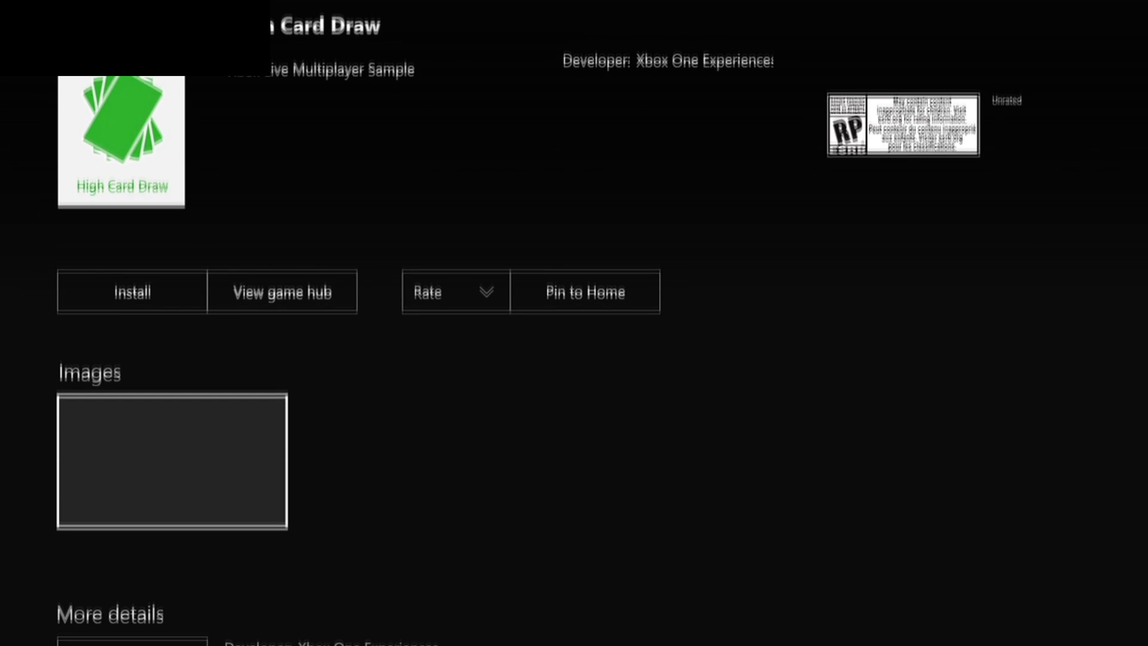
key(Escape)
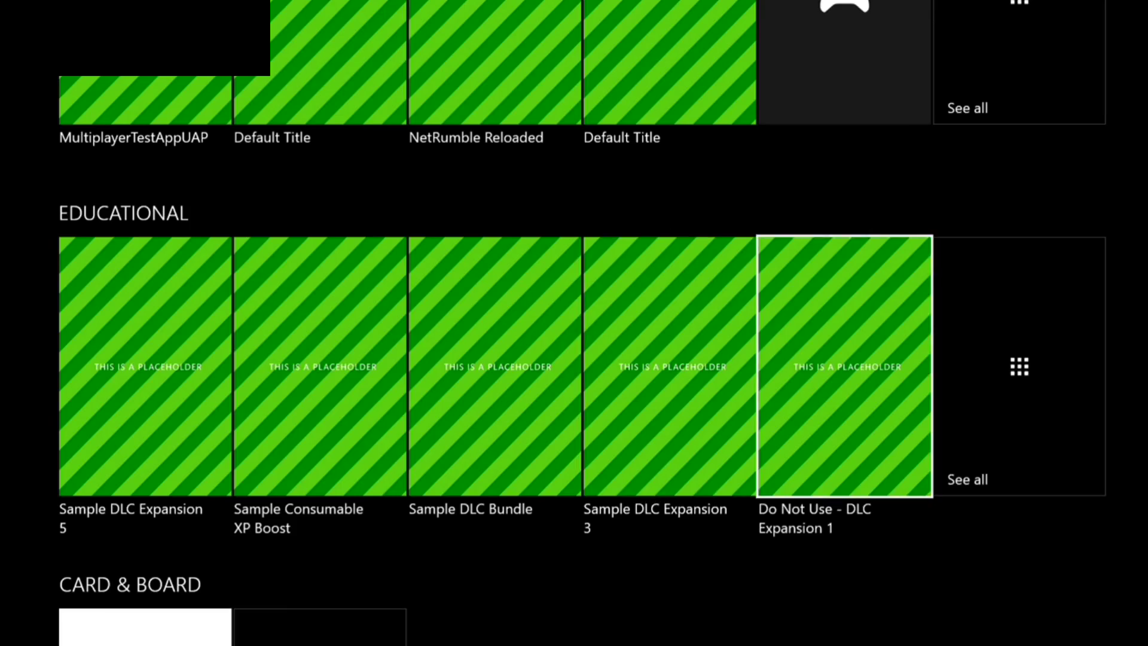
Step: Open the full Educational most-popular list and move into its grid
key(Return)
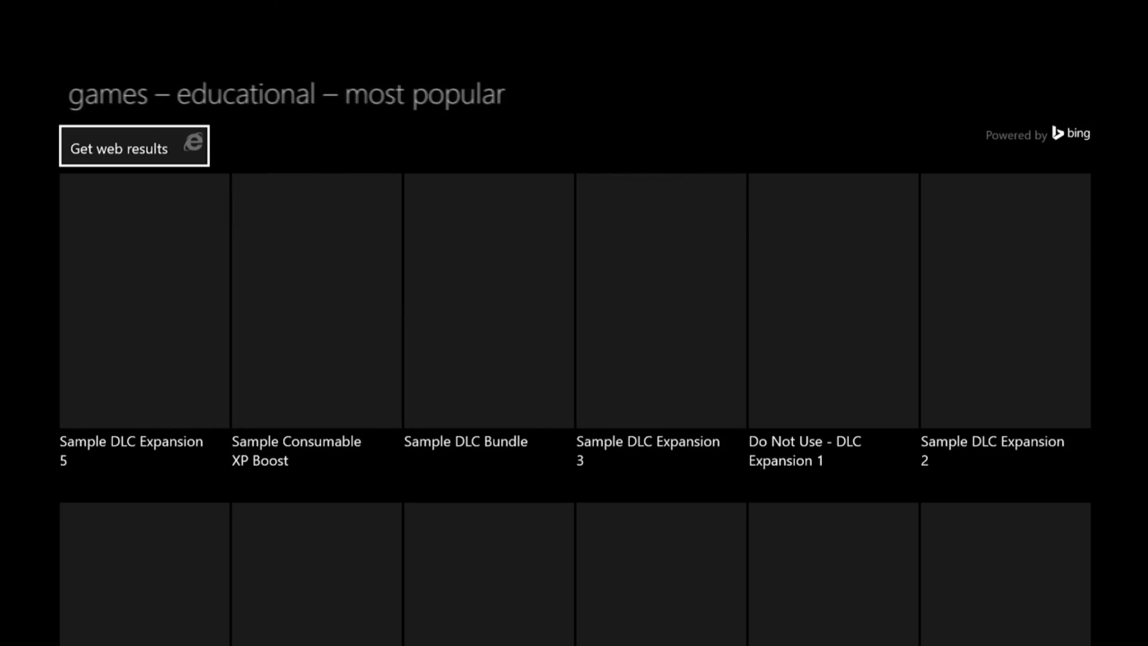
key(Down)
key(Down)
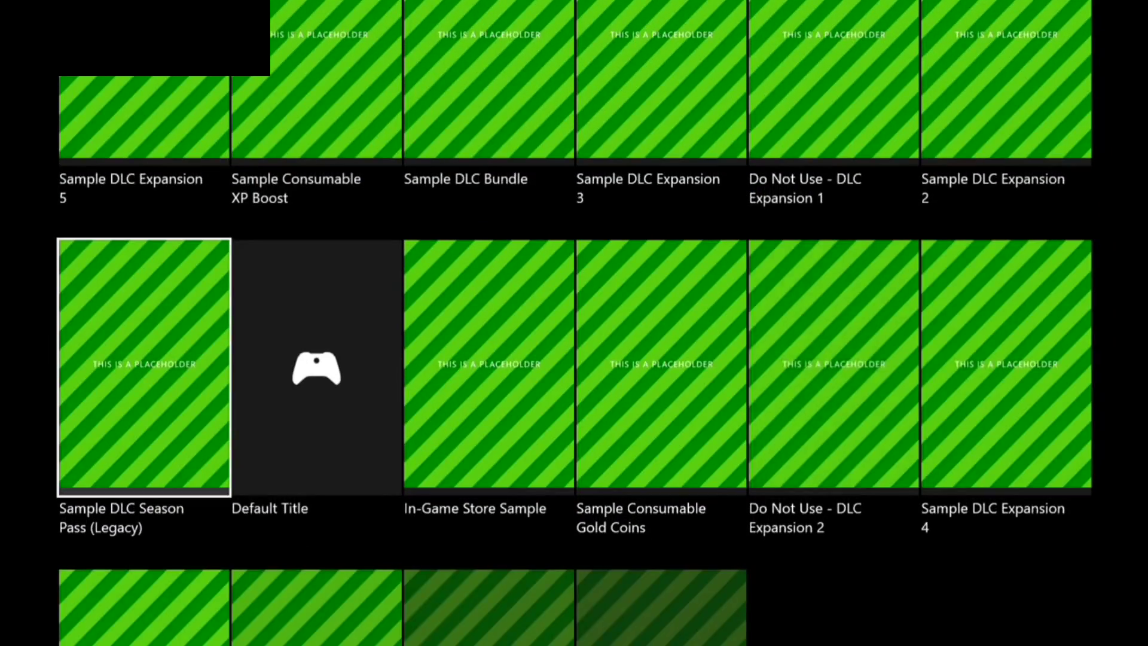
key(Down)
key(Up)
key(Up)
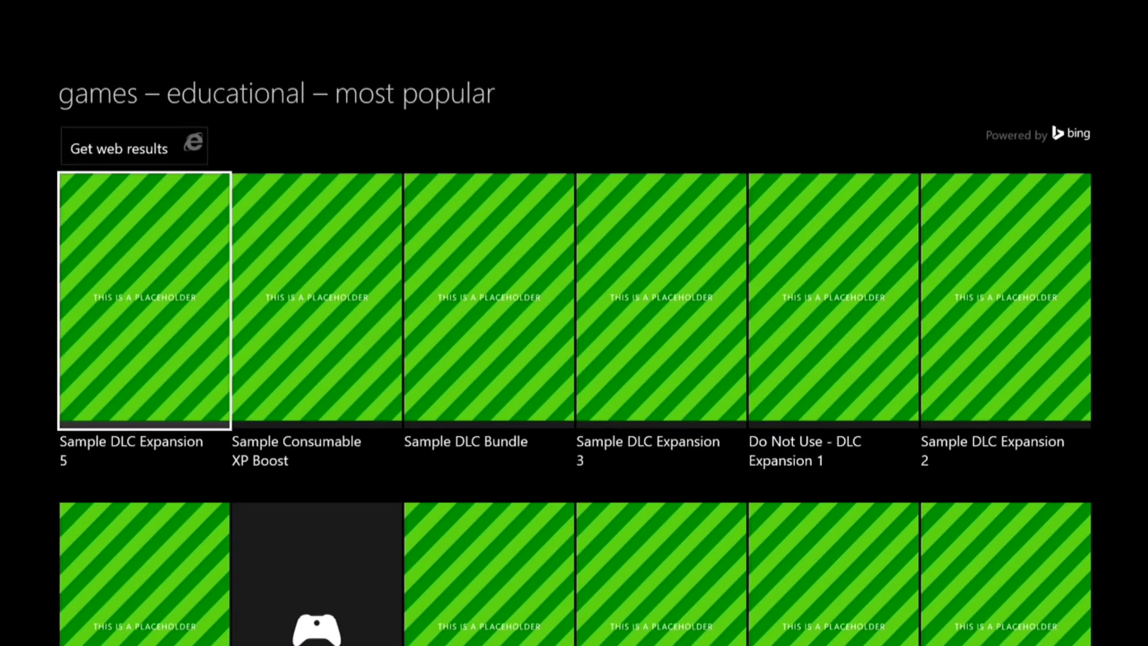
Step: Browse the first row: Sample DLC Bundle and Sample DLC Expansion 2
key(Right)
key(Right)
key(Right)
key(Right)
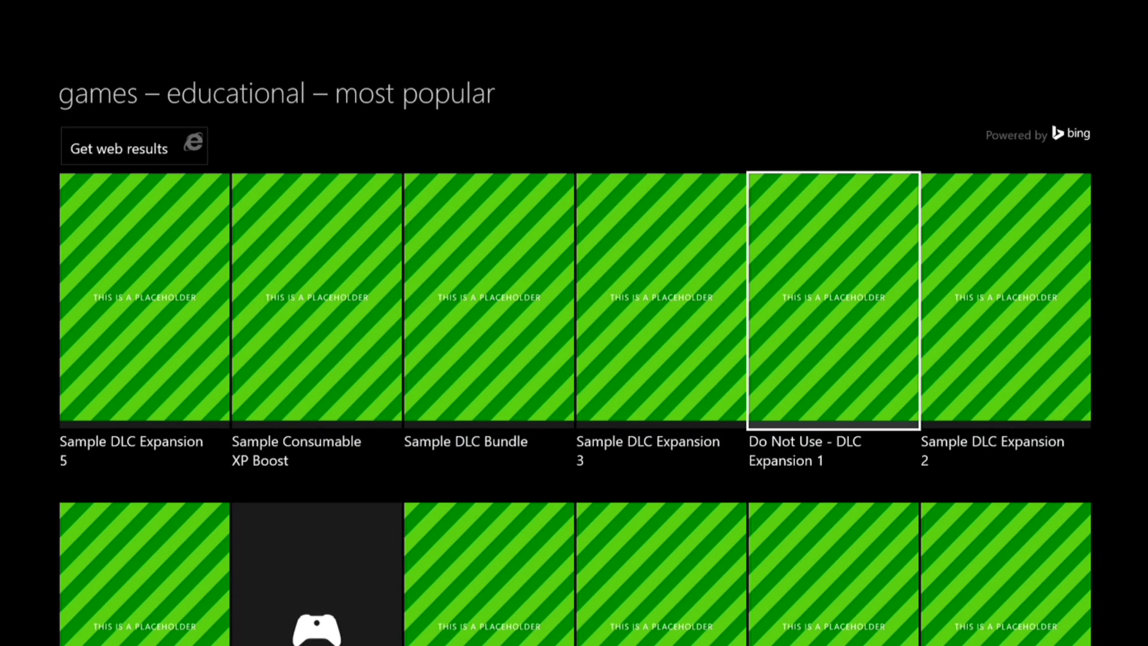
key(Right)
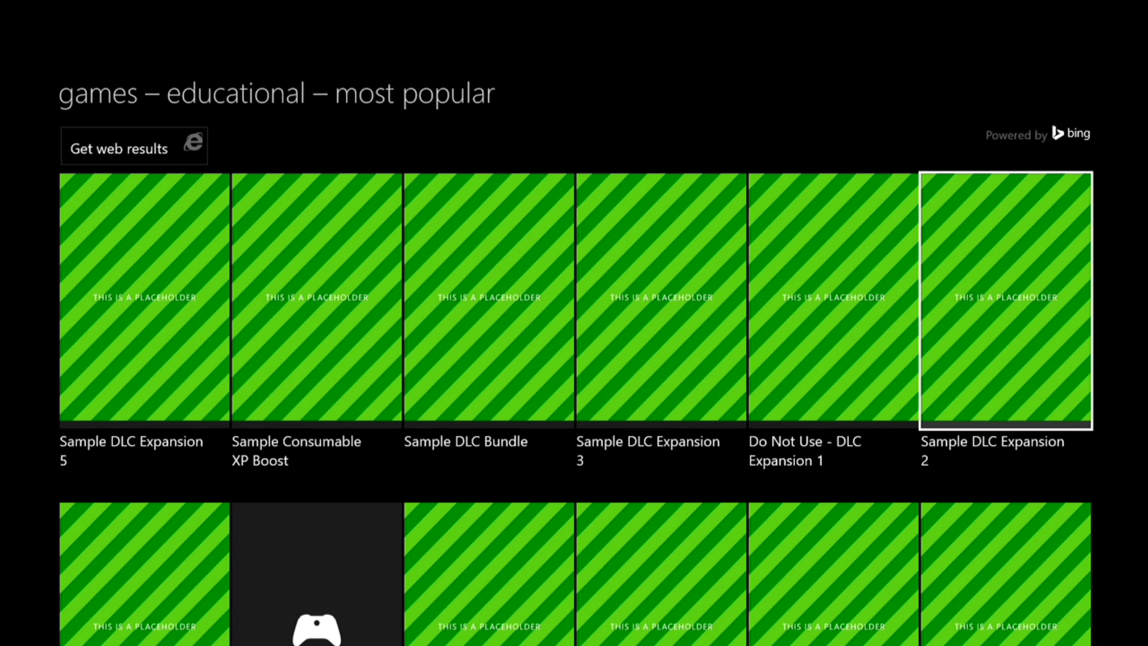
key(Down)
key(Left)
key(Left)
key(Left)
key(Left)
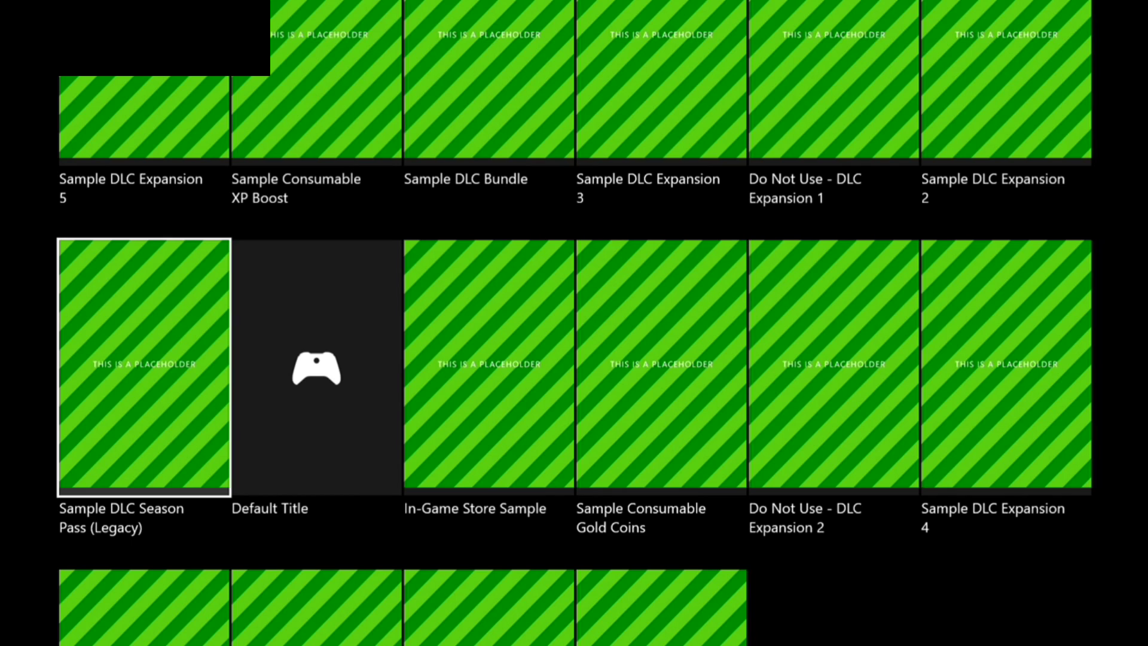
Step: Browse Default Title, In-Game Store Sample, Gold Coins and DLC Expansion 4 to the last row
key(Right)
key(Right)
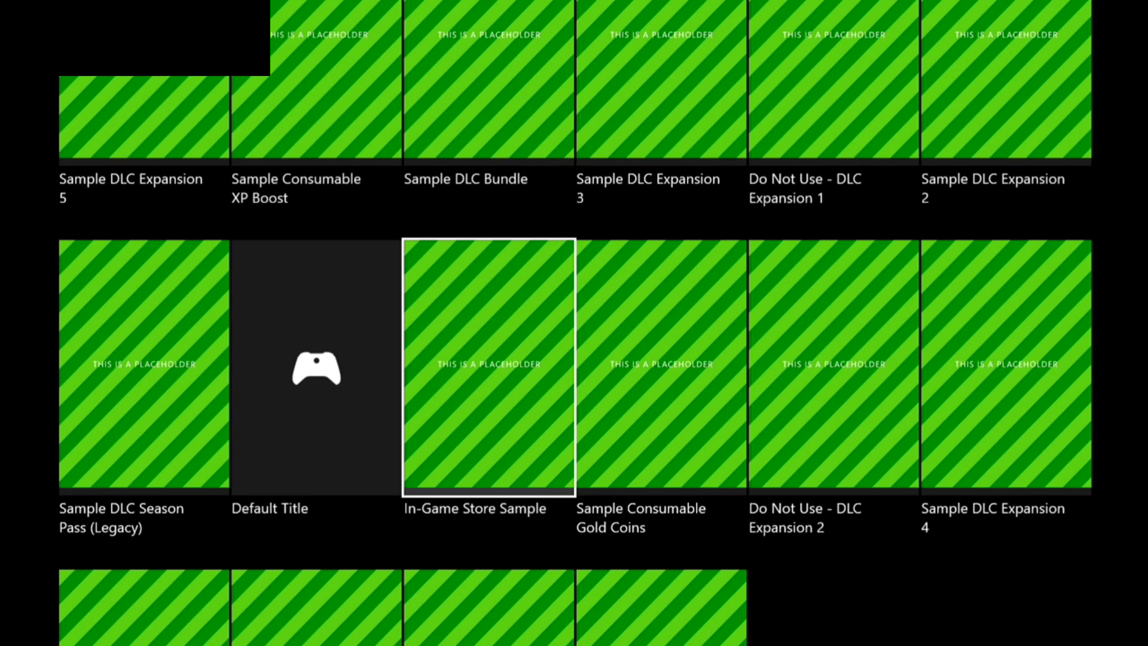
key(Right)
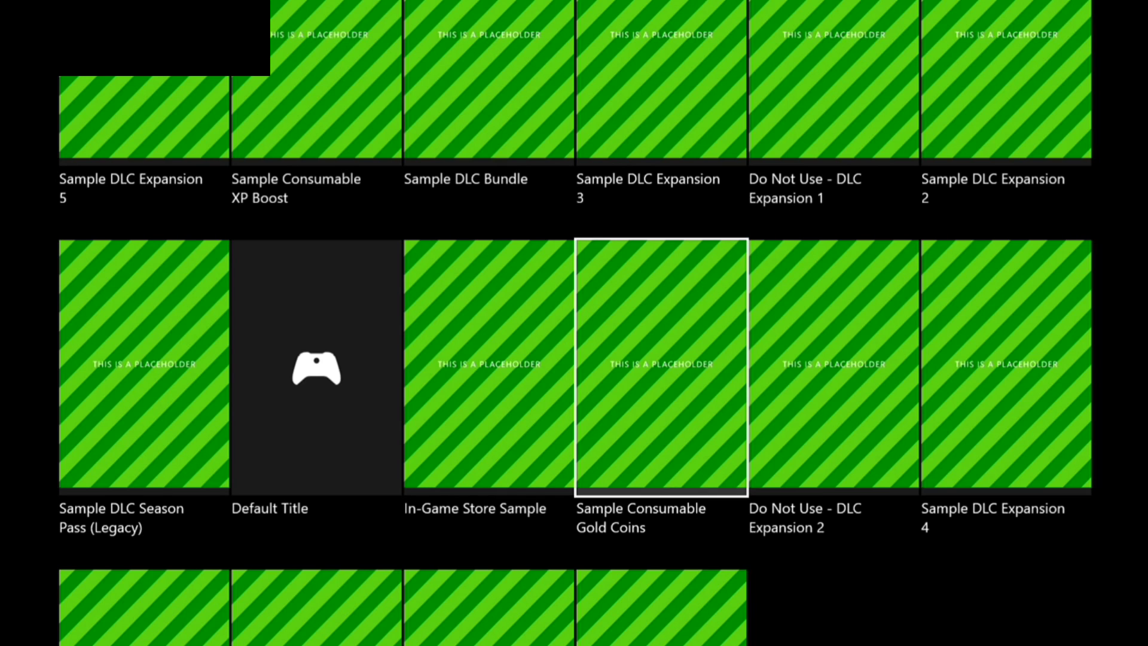
key(Right)
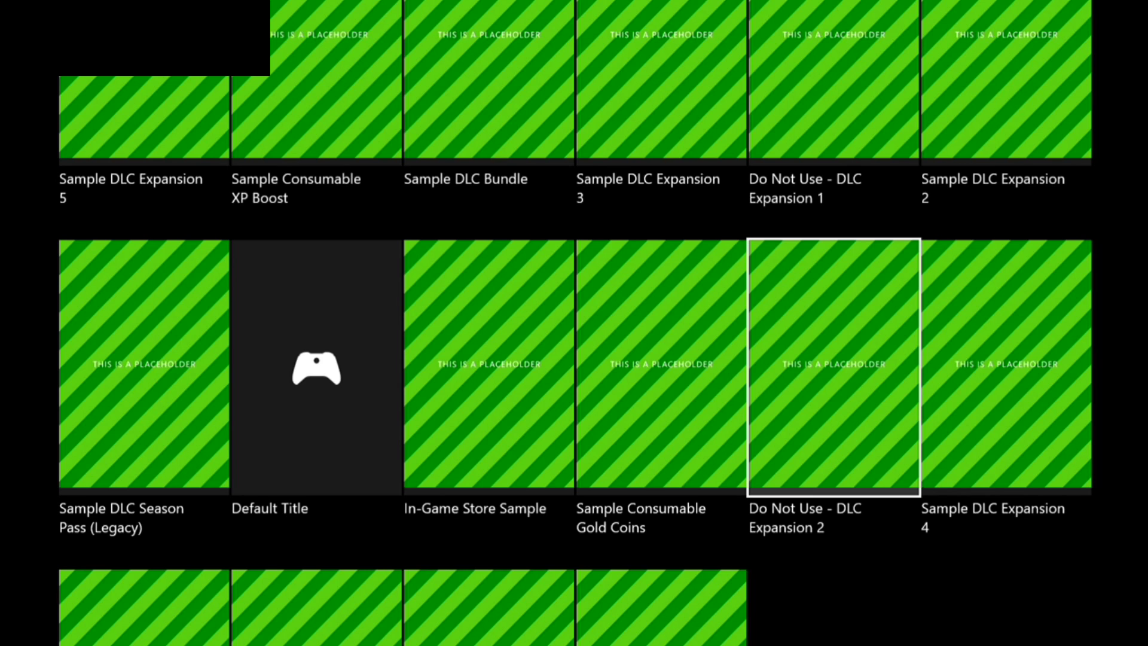
key(Right)
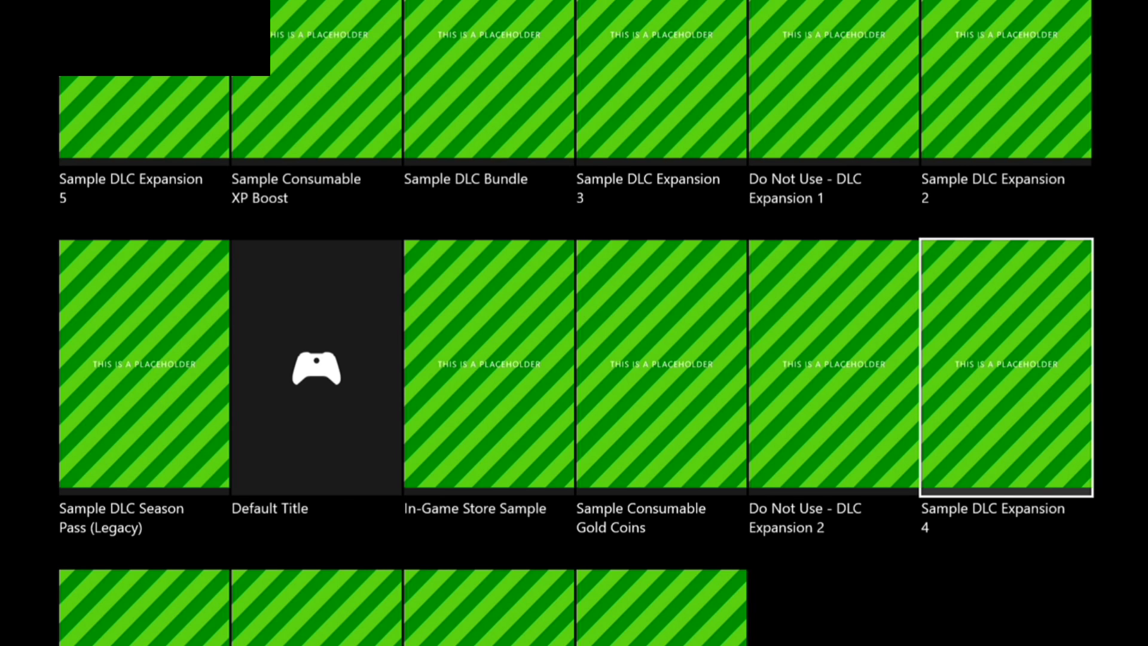
key(Left)
key(Left)
key(Left)
key(Left)
key(Down)
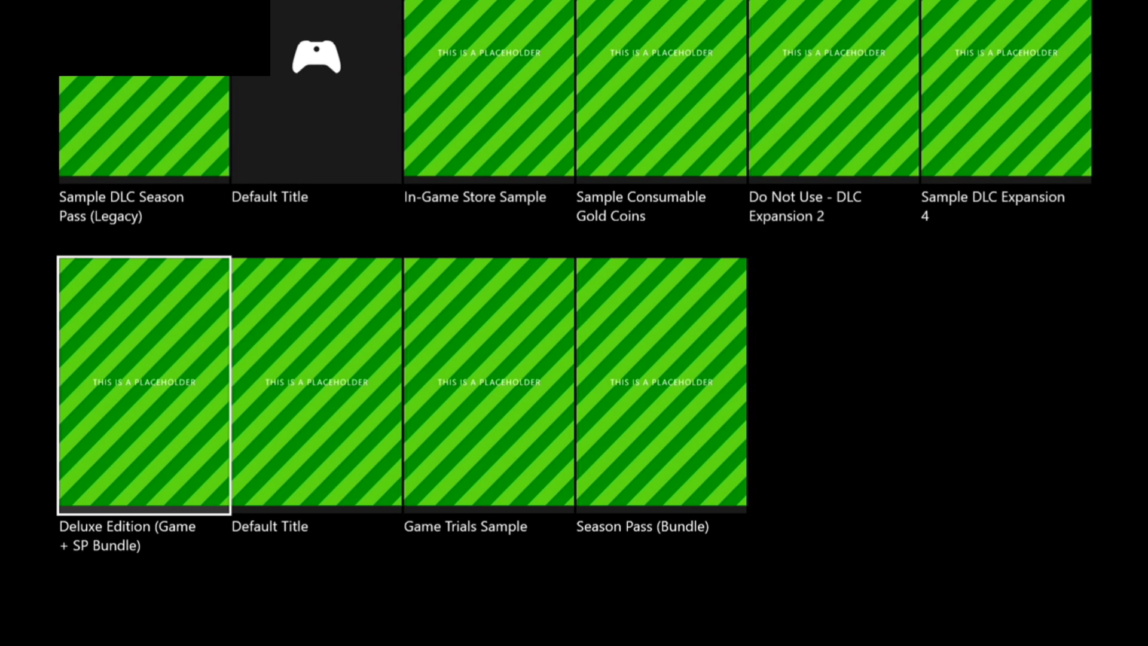
key(Right)
key(Right)
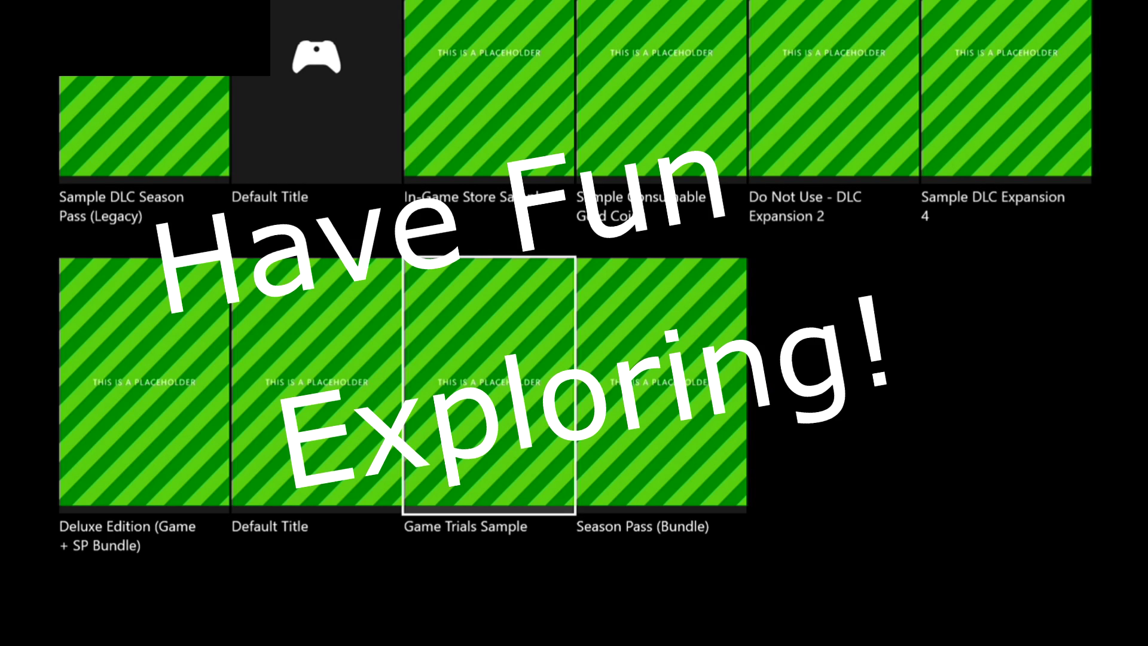
key(Right)
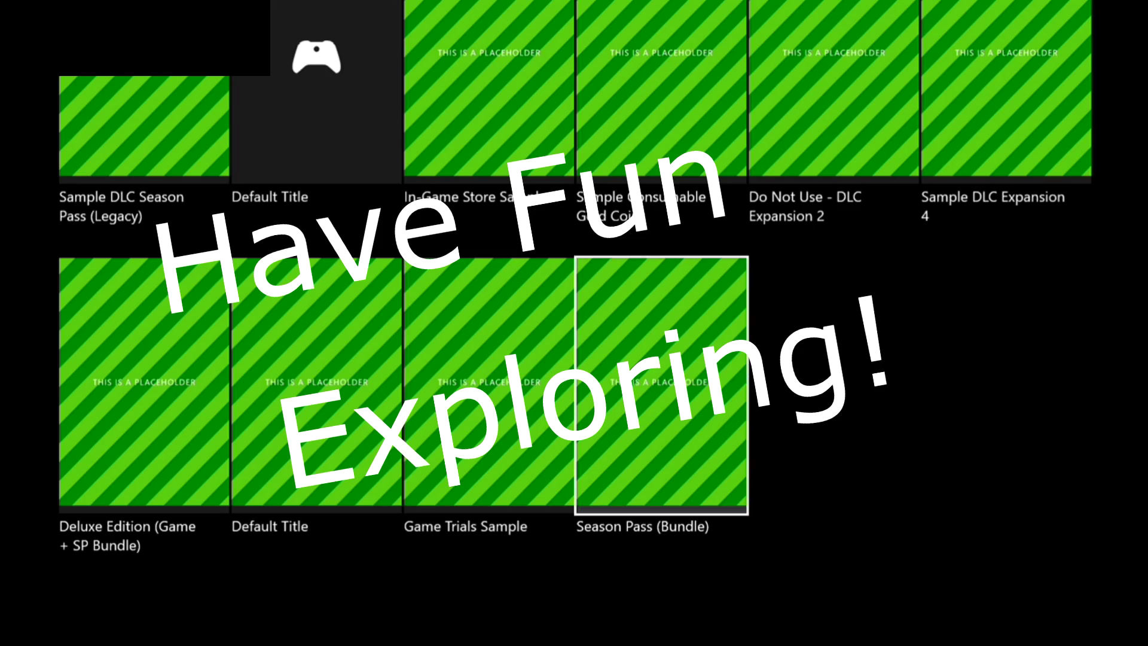
key(Up)
key(Up)
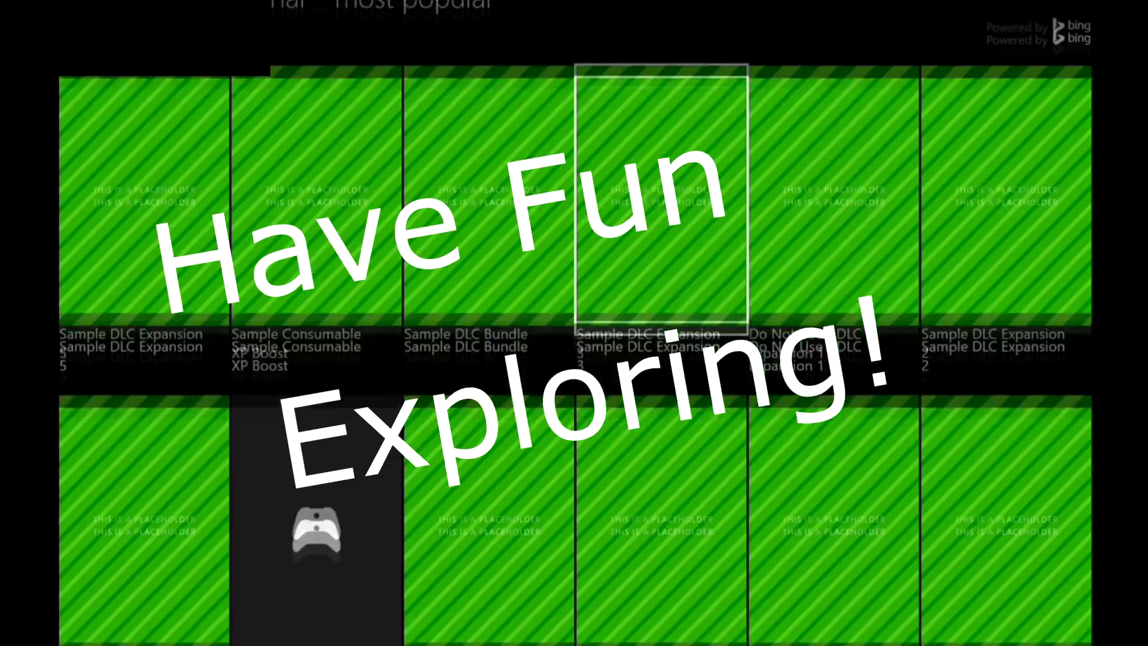
key(Up)
key(Down)
key(Right)
key(Right)
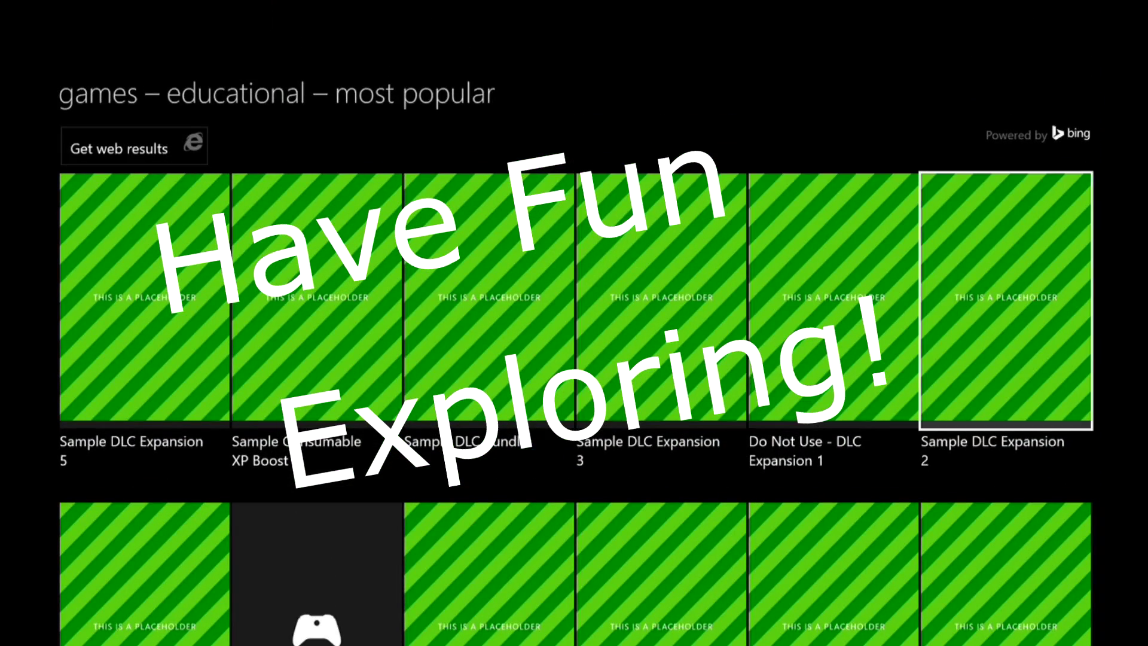
key(Down)
key(Left)
key(Left)
key(Left)
key(Left)
key(Left)
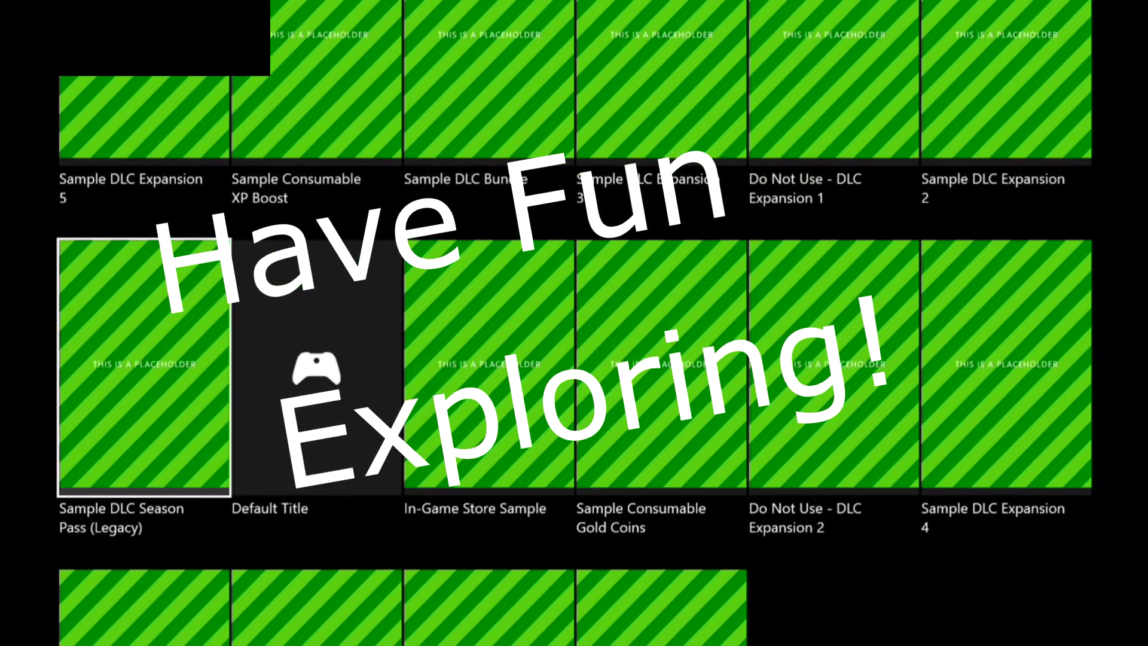